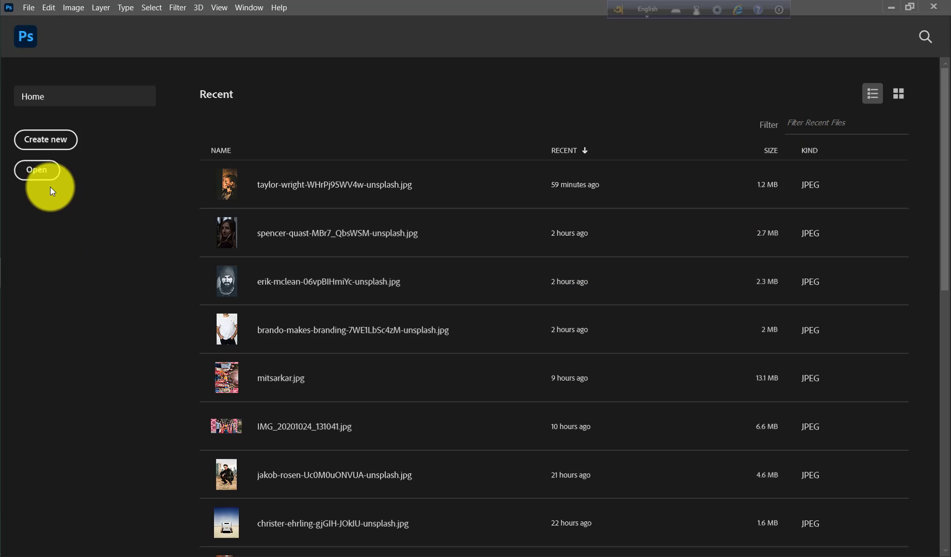
Open spencer-quast-MBr7_QbsWSM-unsplash.jpg from the downloaded photos folder.
left_click(32, 173)
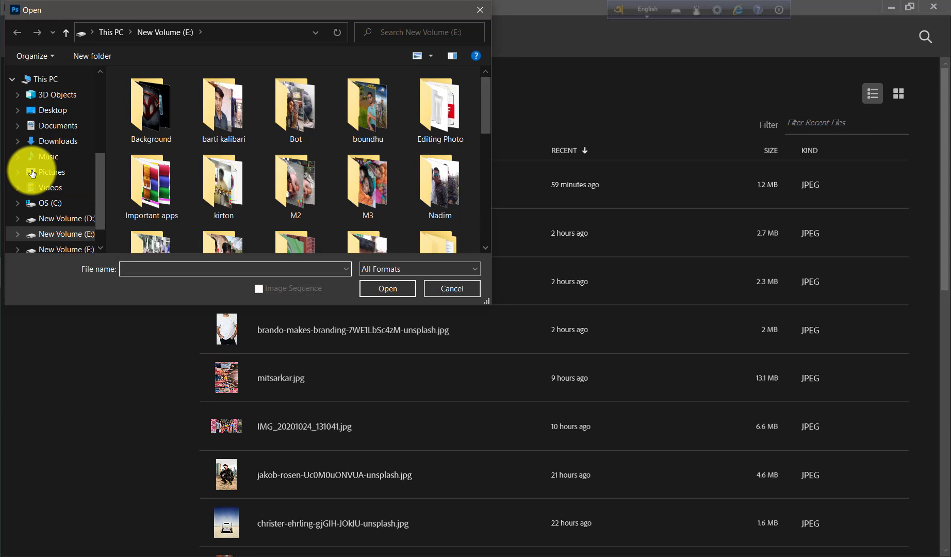
left_click(60, 141)
left_click(417, 196)
double_click(417, 197)
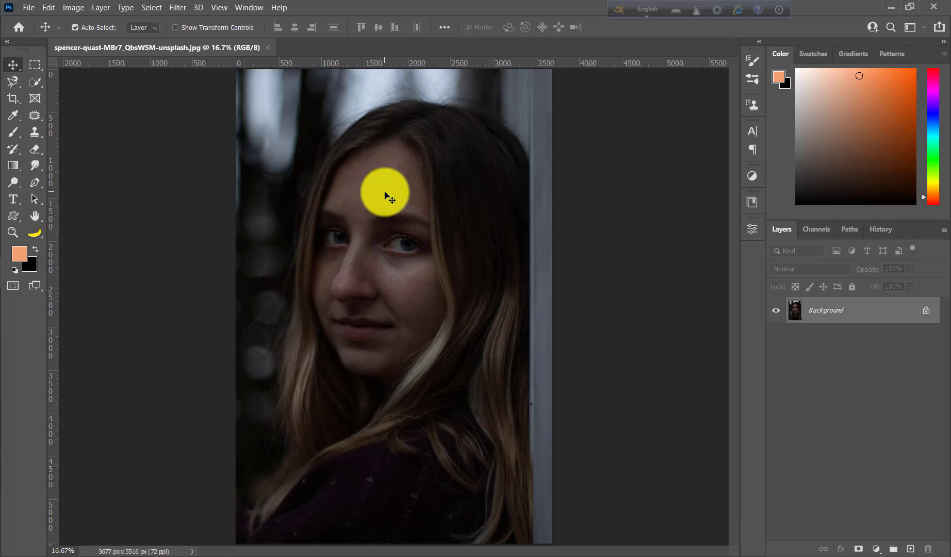
Zoom in on the face and convert Layer 0 copy to a smart object.
left_click(13, 233)
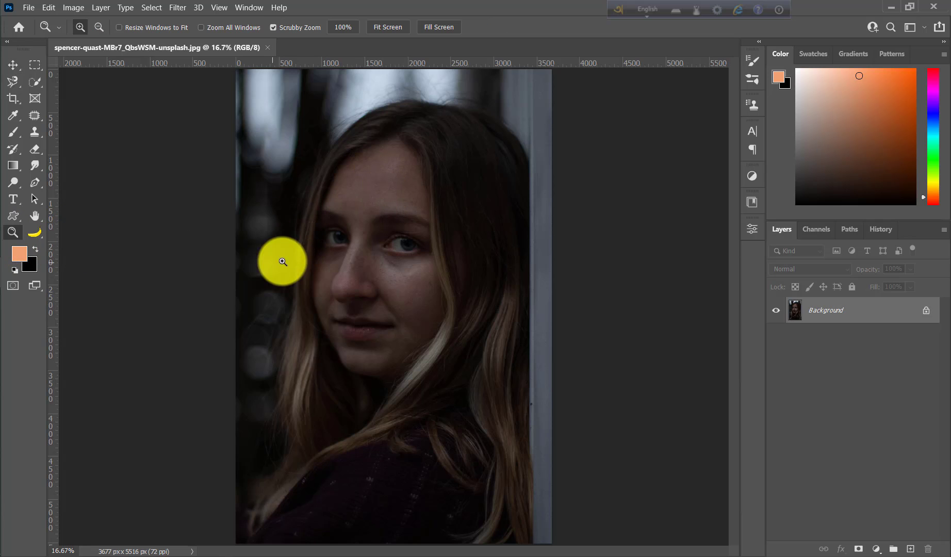
mouse_move(382, 274)
left_mouse_down()
mouse_move(453, 340)
mouse_move(420, 303)
left_mouse_up()
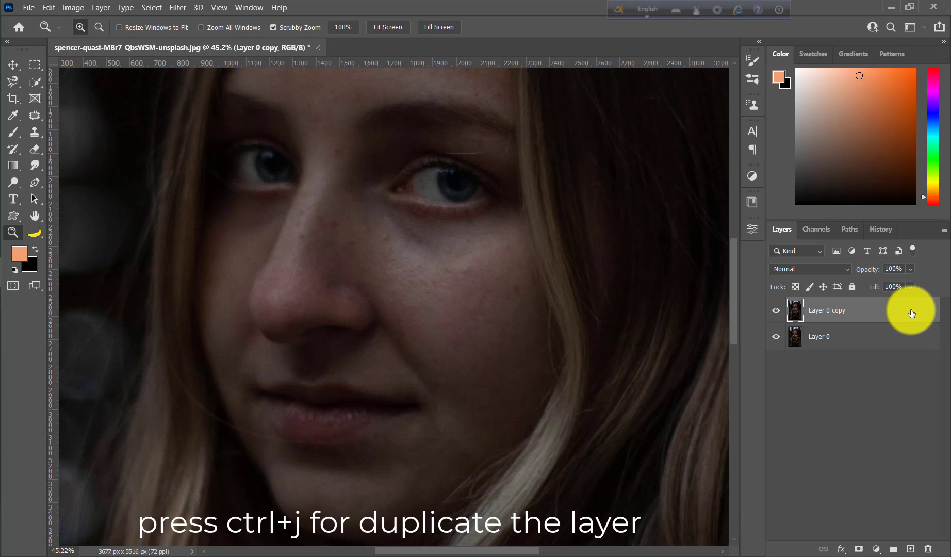
right_click(869, 336)
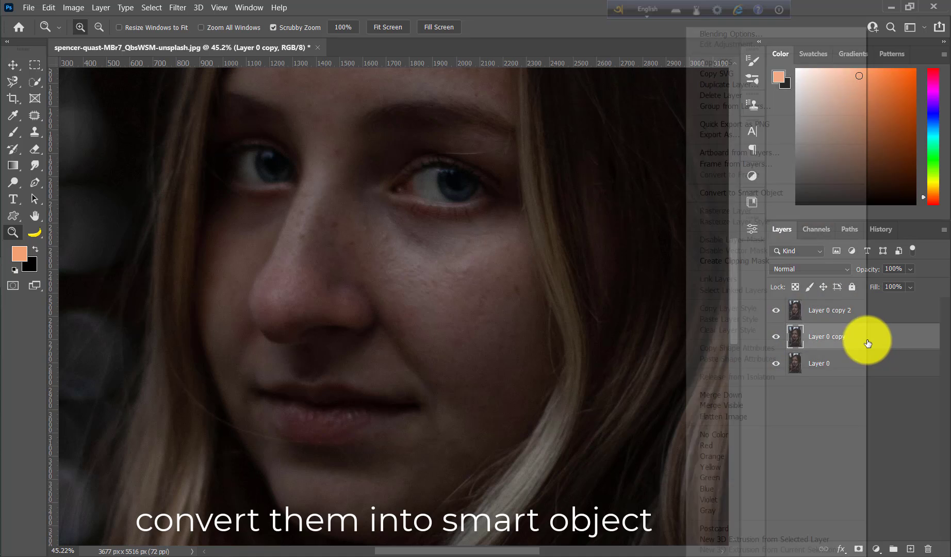
left_click(742, 192)
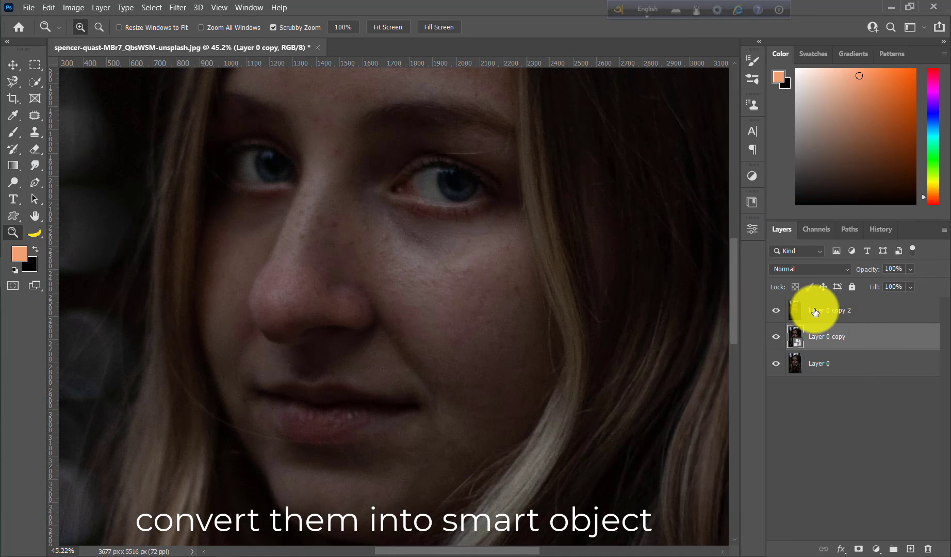
Convert Layer 0 copy 2 to a smart object, hide it, and select Layer 0 copy.
right_click(814, 312)
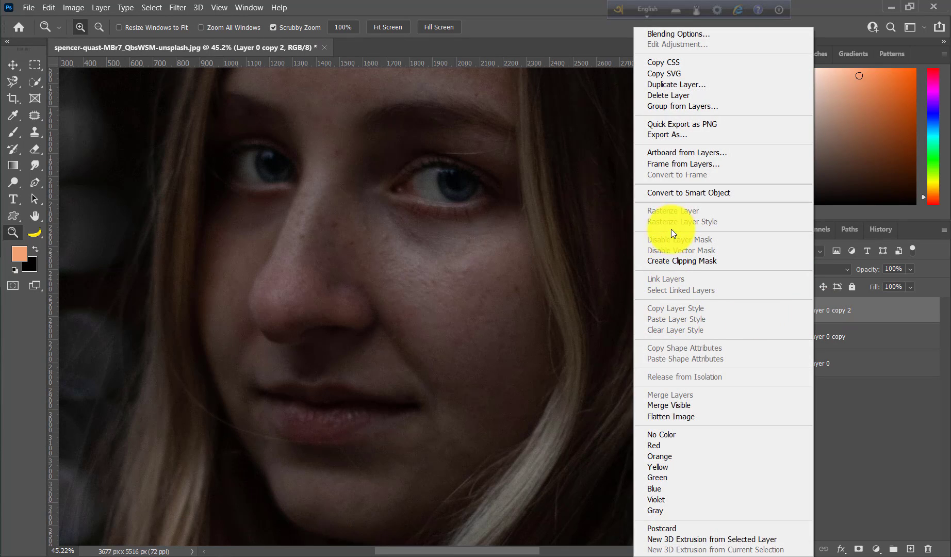
left_click(673, 196)
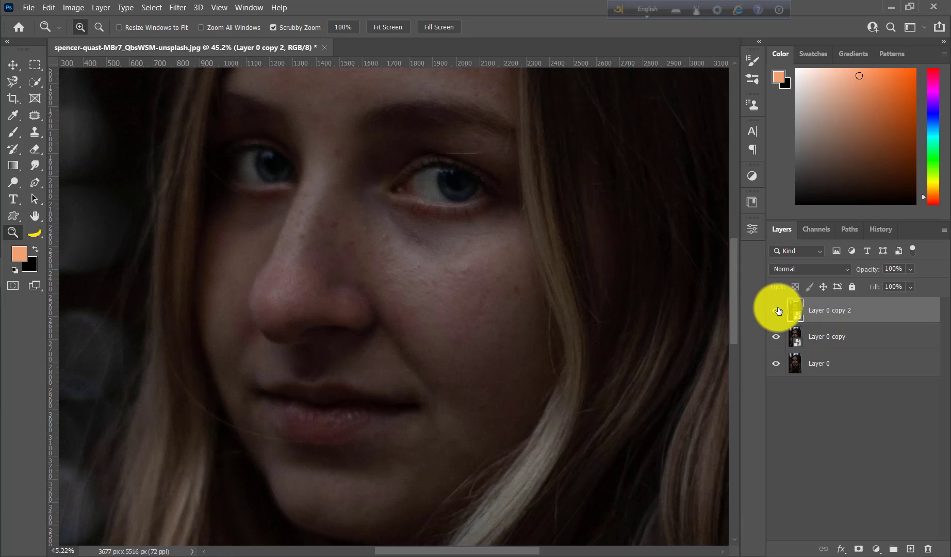
left_click(776, 310)
left_click(830, 343)
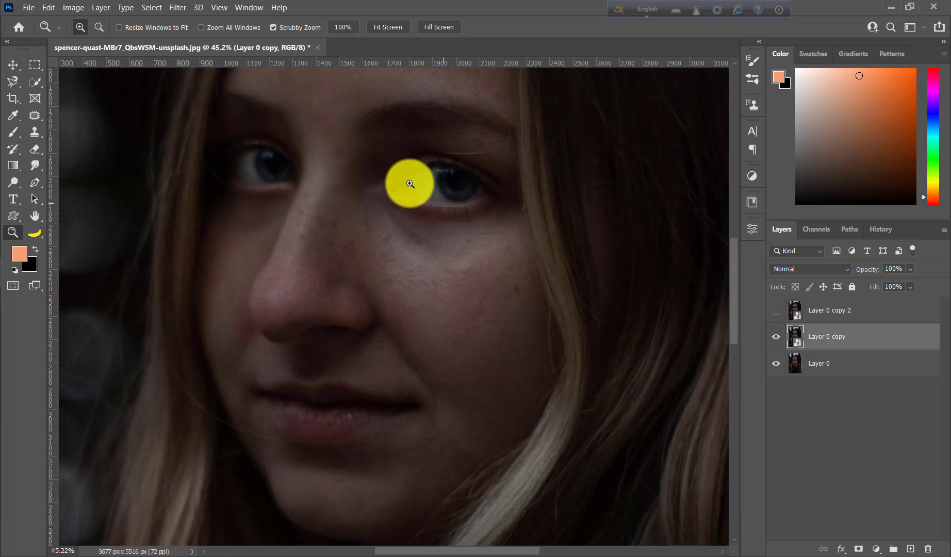
left_click(175, 8)
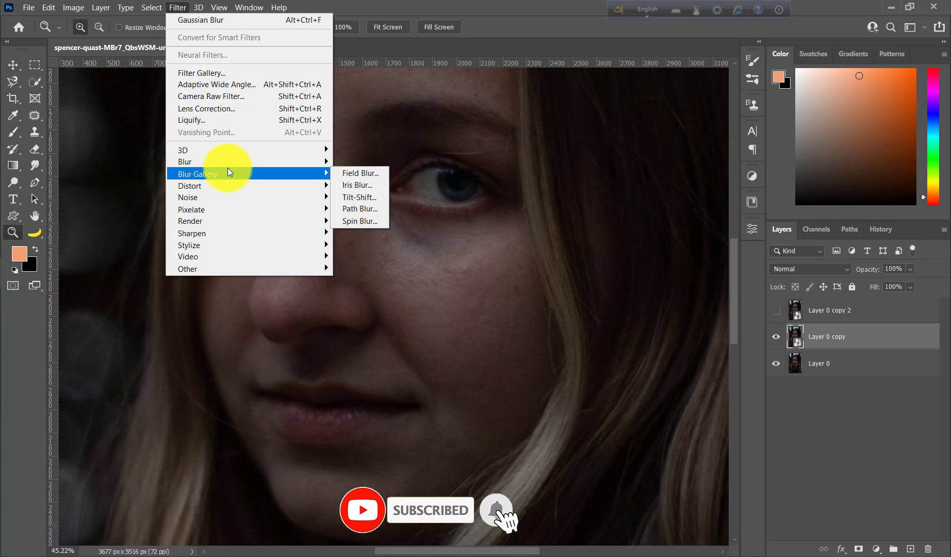
mouse_move(245, 161)
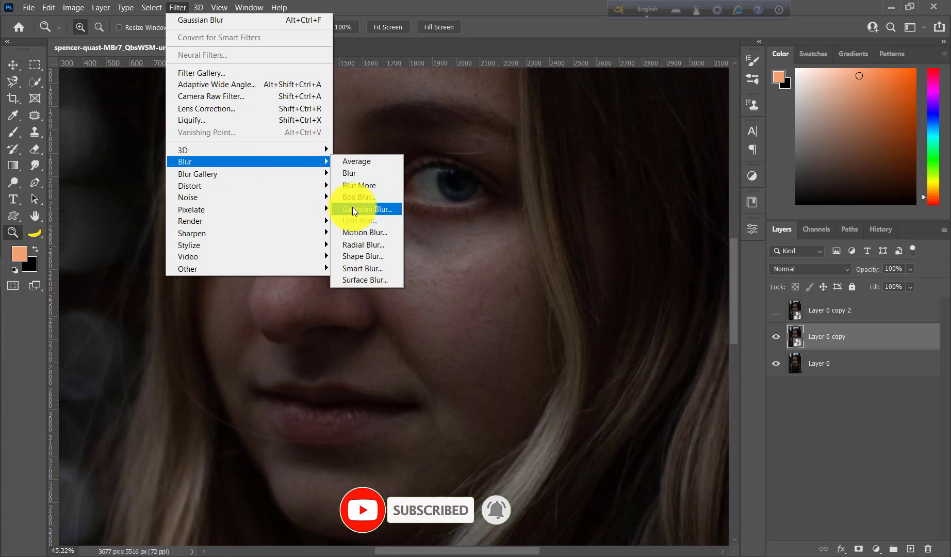
Blur Layer 0 copy with a 40.1-pixel Gaussian Blur, then reveal and select Layer 0 copy 2.
left_click(352, 207)
left_click_drag(579, 117, 622, 123)
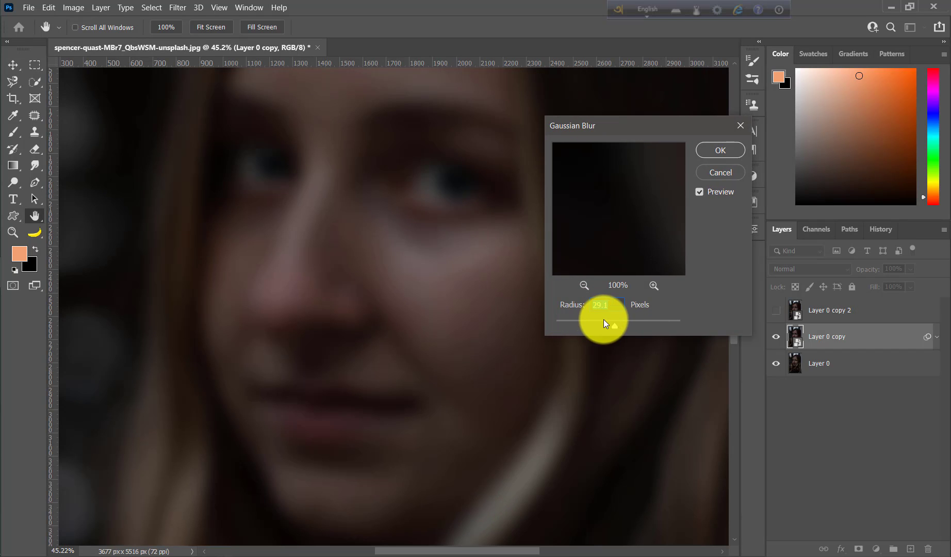
left_click_drag(604, 320, 627, 323)
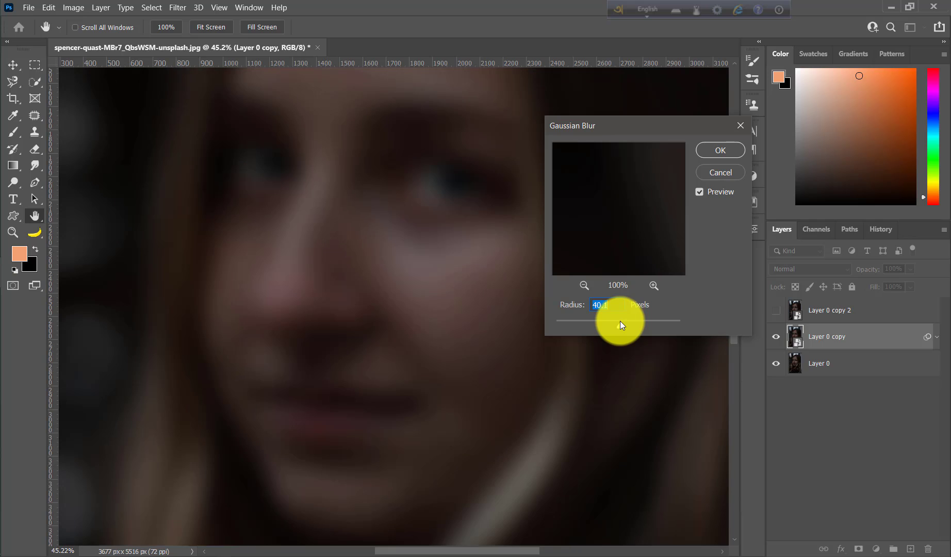
left_click(707, 153)
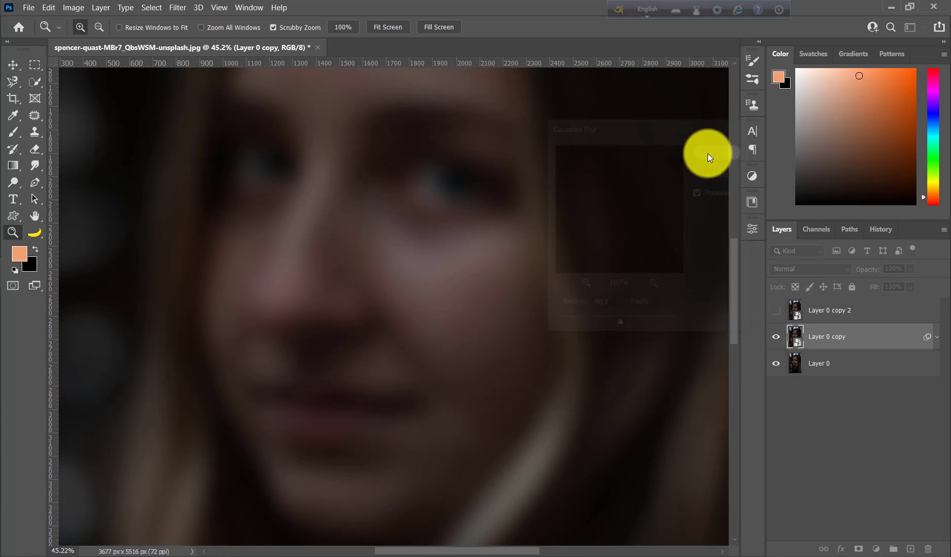
left_click(776, 312)
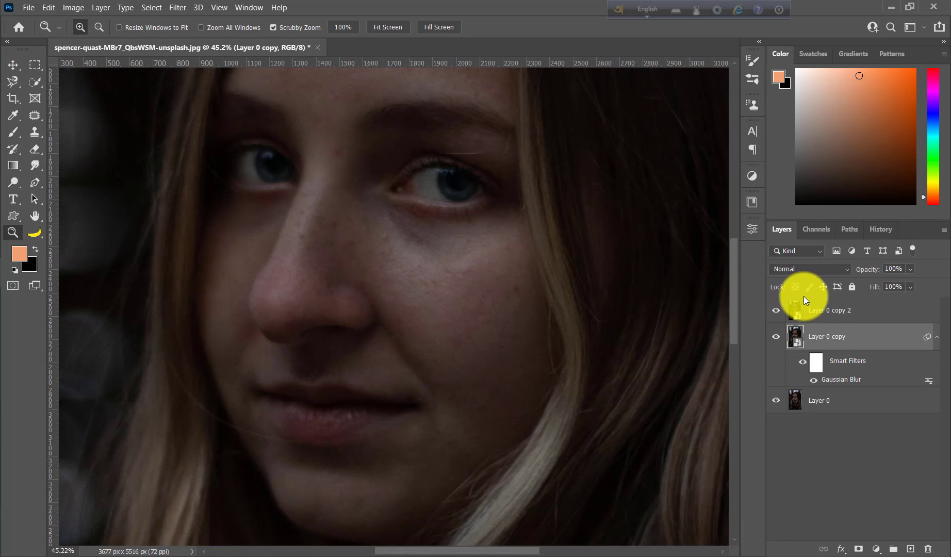
left_click(823, 316)
Apply a 4.5-pixel High Pass to Layer 0 copy 2 and set its blend mode to Vivid Light.
left_click(180, 11)
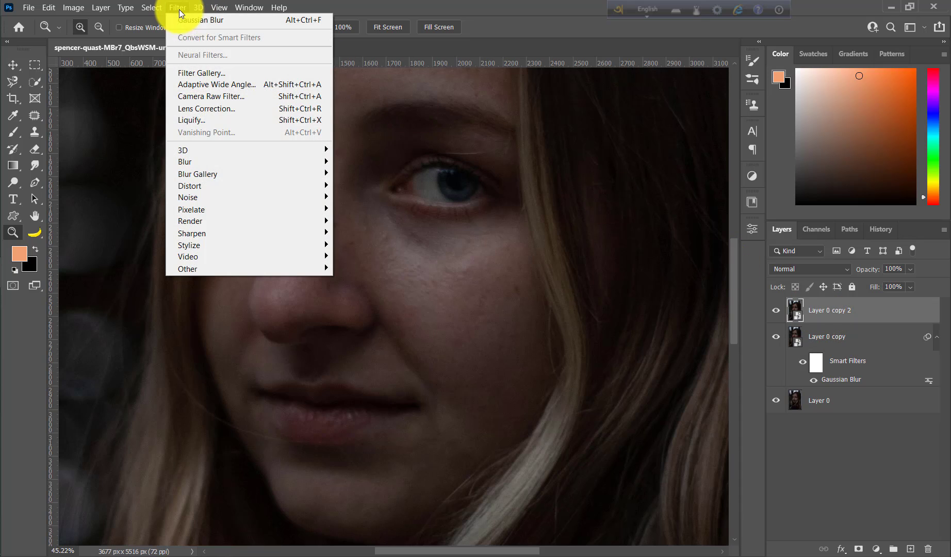
mouse_move(188, 269)
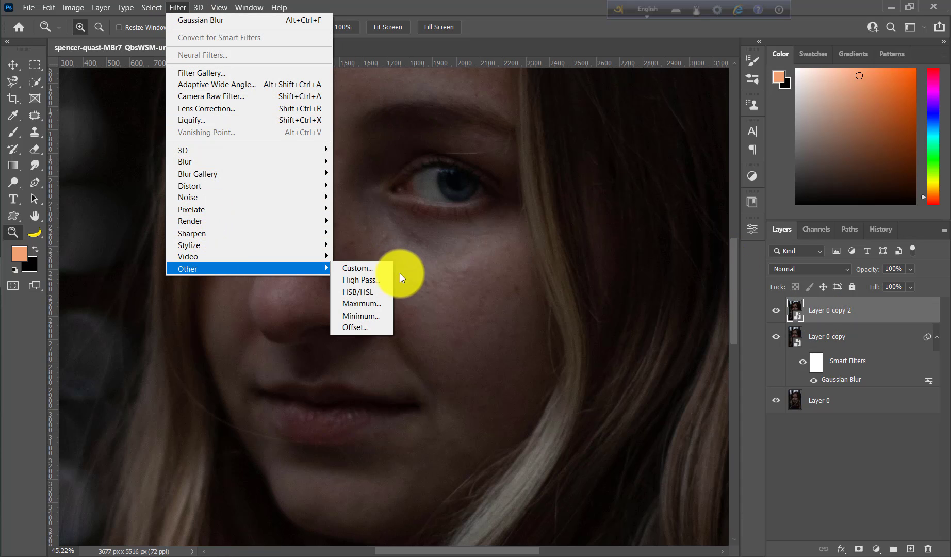
left_click(380, 281)
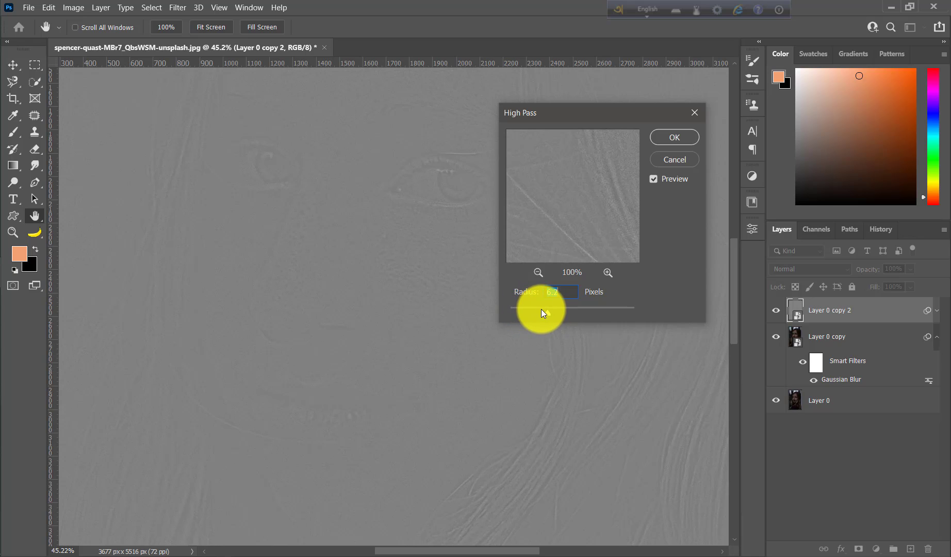
left_click_drag(541, 309, 540, 310)
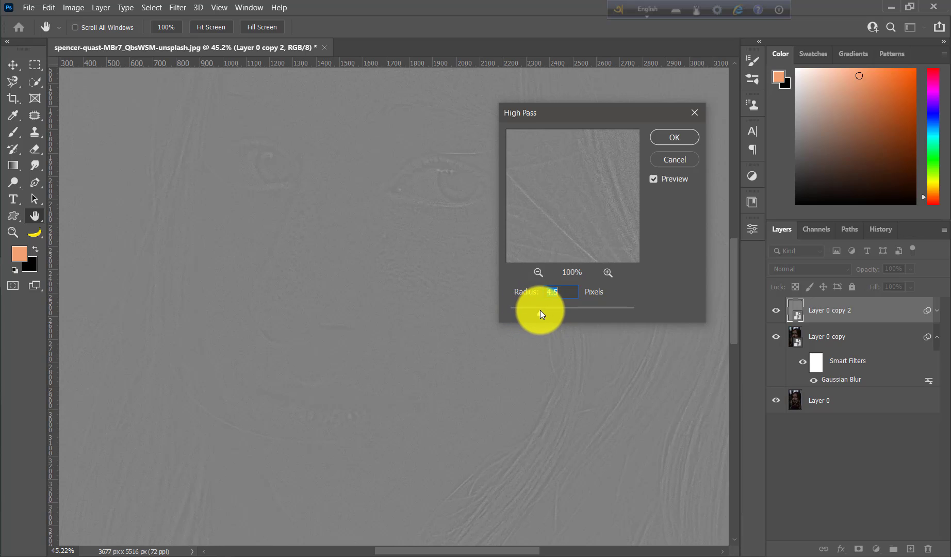
left_click(670, 135)
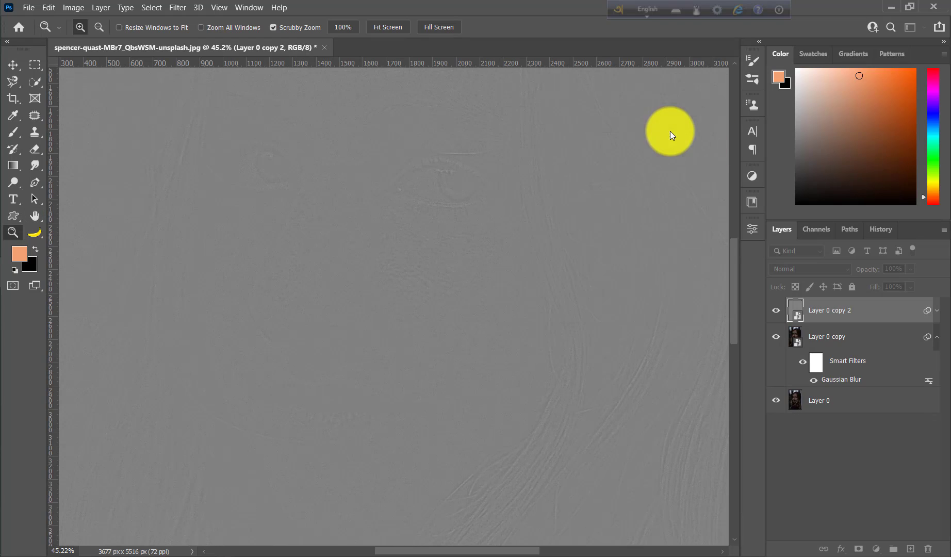
left_click(788, 265)
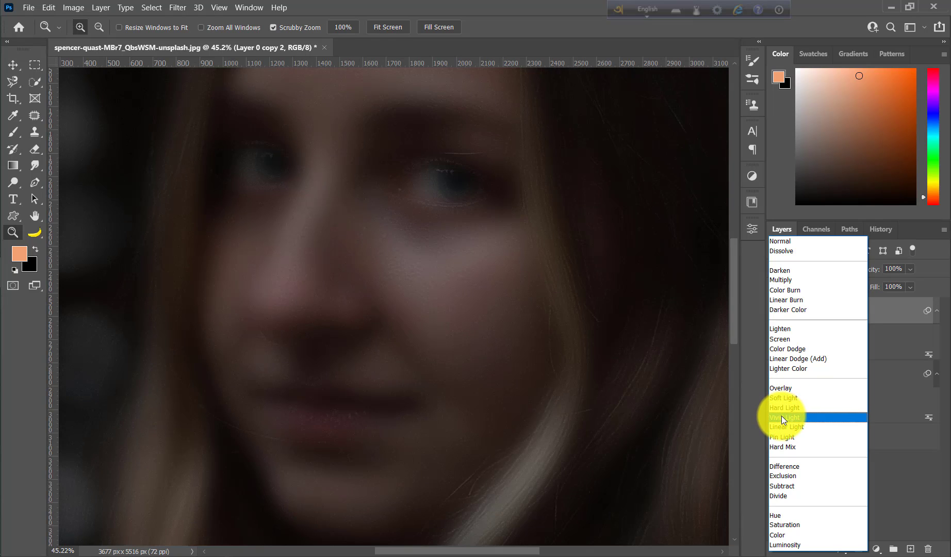
left_click(781, 417)
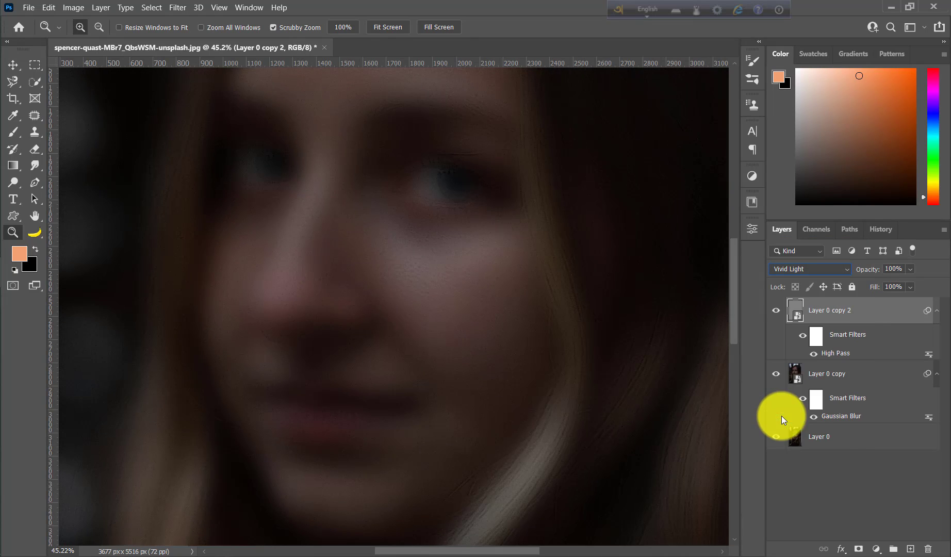
Group both copies as Group 1 and add a black hide-all layer mask.
left_click(860, 379, "ctrl")
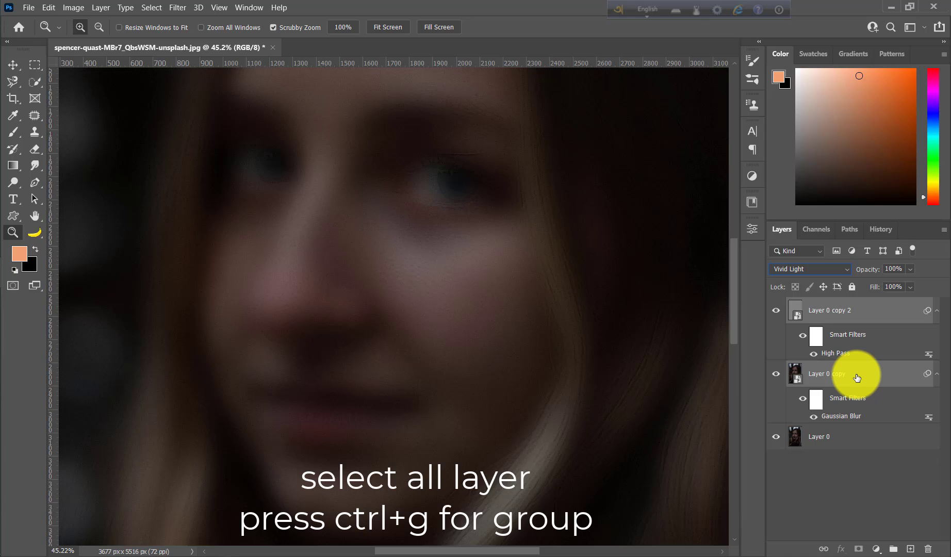
key("ctrl+g")
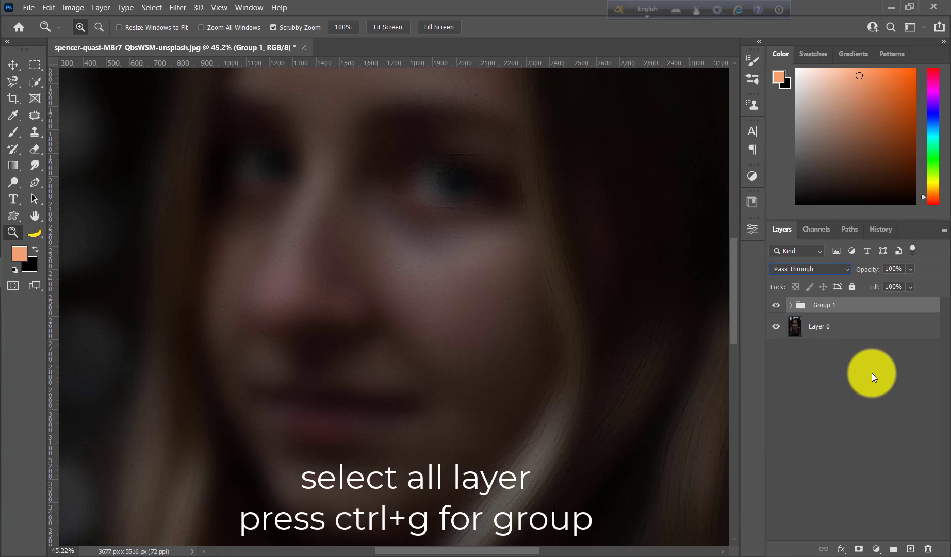
left_click(858, 550, "alt")
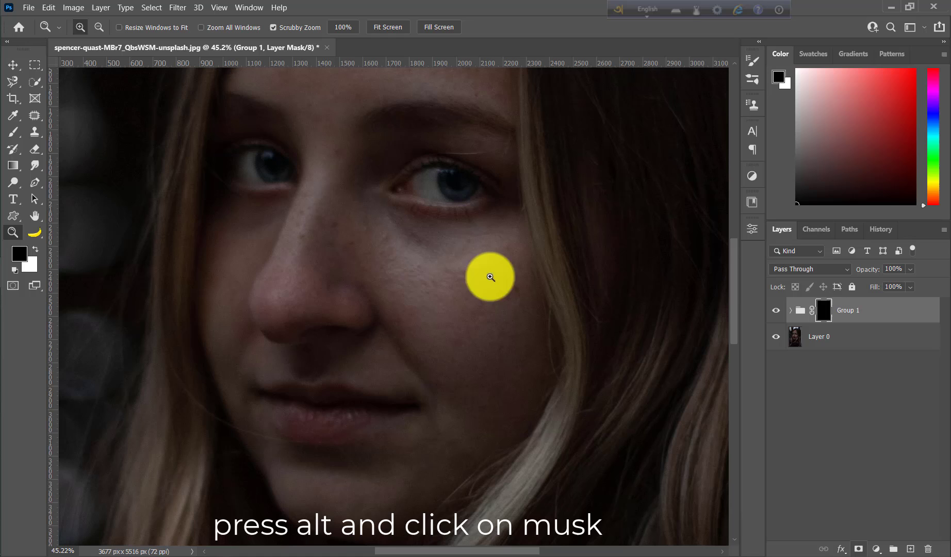
Set up the Brush tool with 39% flow and a reduced brush size.
left_click(14, 133)
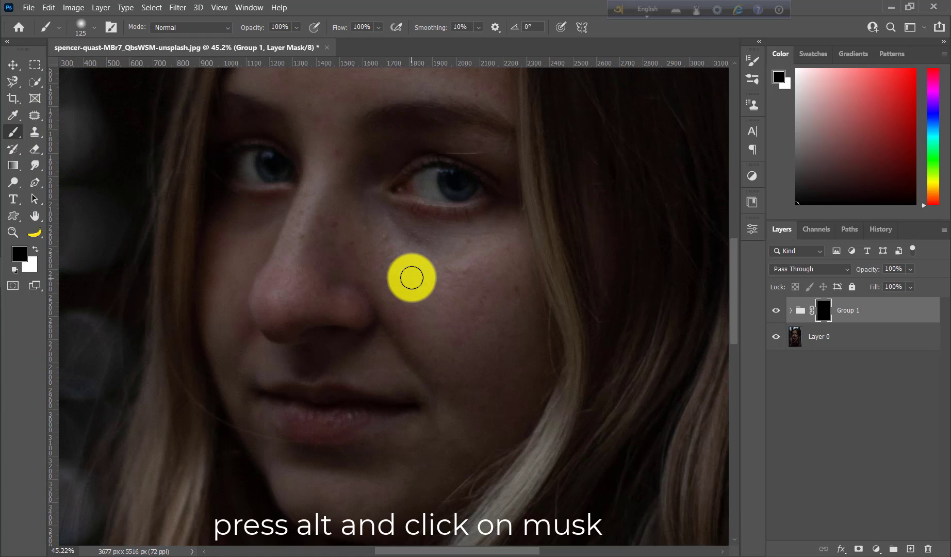
key("bracketright")
key("bracketright")
key("bracketright")
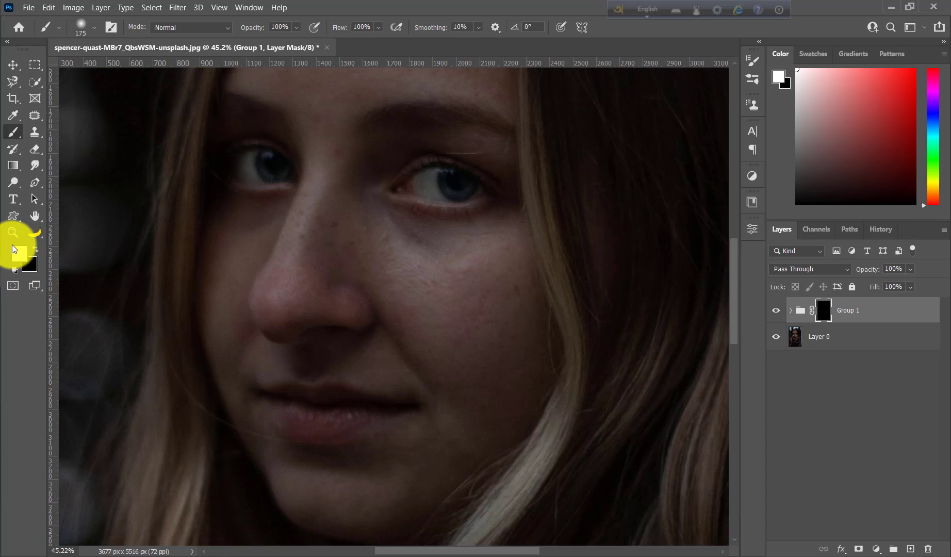
left_click(378, 27)
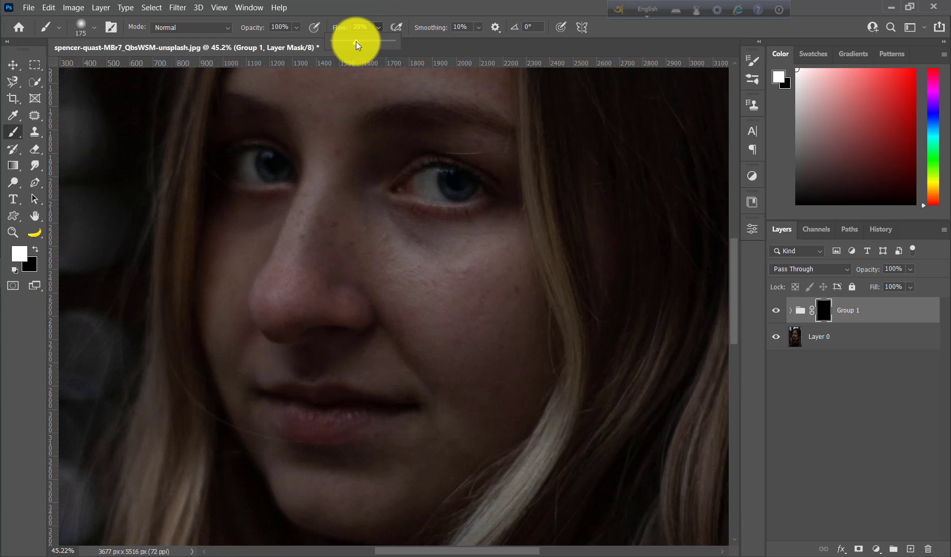
left_click_drag(356, 42, 349, 39)
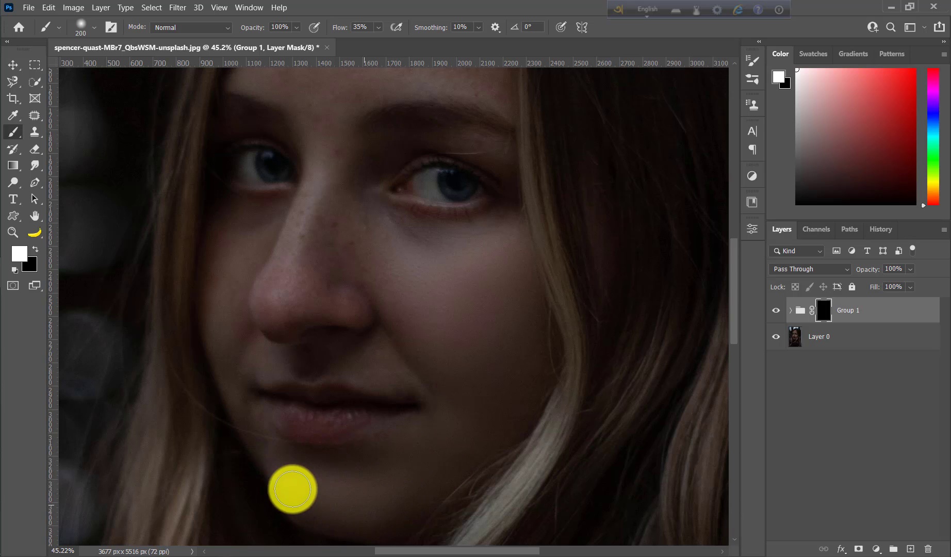
key("bracketleft")
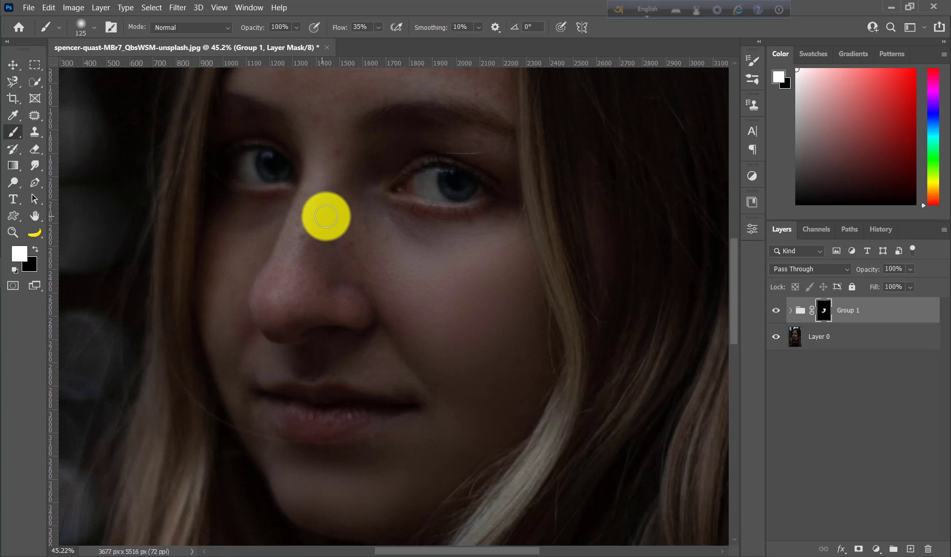
key("bracketleft")
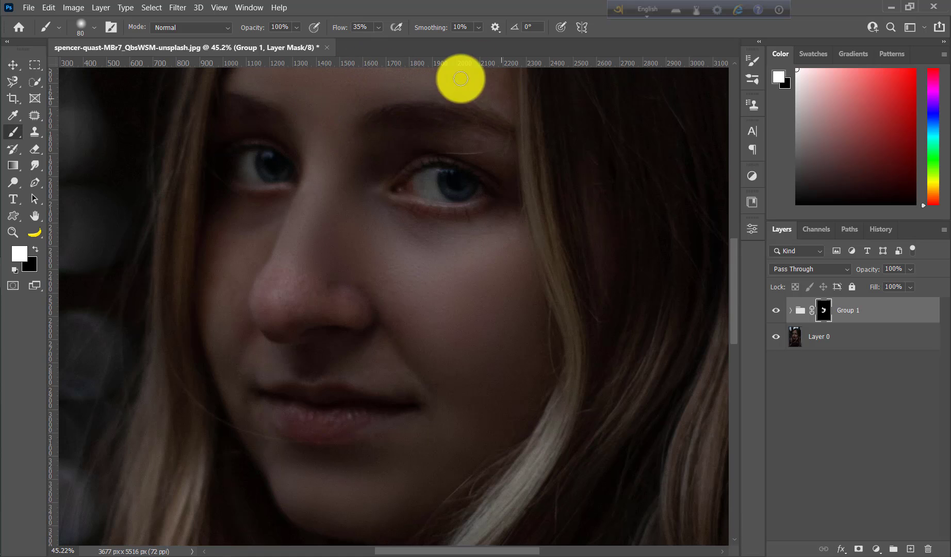
Paint smoothing onto the forehead and left cheek, then over the nose at 16% flow.
mouse_move(506, 85)
left_mouse_down()
mouse_move(220, 328)
mouse_move(267, 219)
mouse_move(217, 298)
mouse_move(278, 234)
mouse_move(310, 172)
left_mouse_up()
left_click(379, 28)
left_click_drag(384, 41, 373, 42)
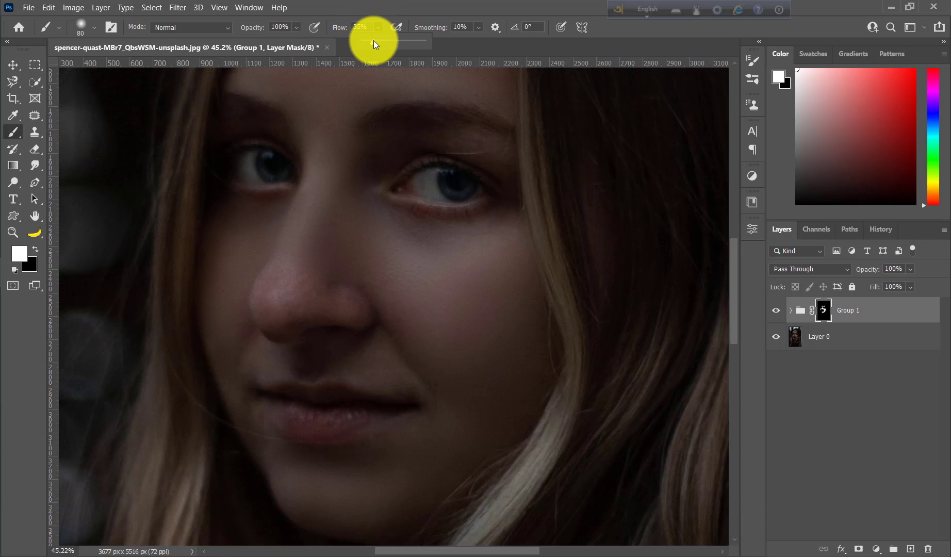
mouse_move(291, 224)
left_mouse_down()
mouse_move(263, 270)
mouse_move(280, 316)
mouse_move(301, 289)
mouse_move(292, 275)
mouse_move(339, 283)
mouse_move(350, 314)
mouse_move(346, 279)
mouse_move(363, 306)
mouse_move(316, 278)
mouse_move(374, 340)
mouse_move(275, 318)
mouse_move(355, 376)
mouse_move(389, 365)
mouse_move(409, 403)
mouse_move(424, 395)
mouse_move(414, 446)
mouse_move(346, 449)
mouse_move(368, 455)
mouse_move(225, 388)
mouse_move(255, 455)
mouse_move(330, 346)
mouse_move(263, 324)
mouse_move(215, 325)
mouse_move(213, 335)
mouse_move(222, 321)
mouse_move(202, 283)
mouse_move(230, 365)
mouse_move(234, 414)
mouse_move(254, 380)
mouse_move(233, 303)
mouse_move(287, 251)
mouse_move(290, 119)
mouse_move(247, 166)
mouse_move(278, 203)
mouse_move(333, 157)
mouse_move(274, 161)
mouse_move(342, 170)
mouse_move(442, 149)
mouse_move(429, 95)
mouse_move(303, 134)
left_mouse_up()
scroll(240, 294, "up", 2)
scroll(240, 295, "up", 5)
scroll(336, 153, "up", 3)
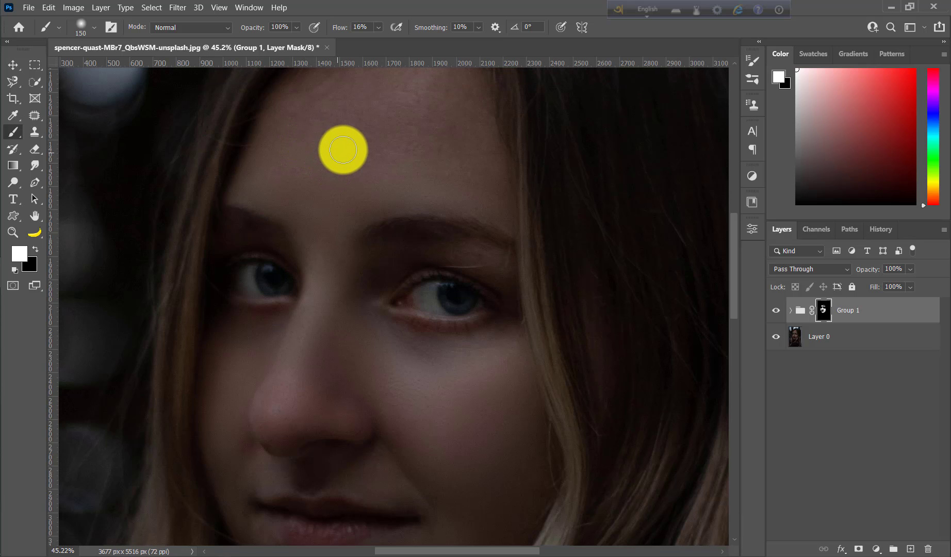
With a larger brush, paint smoothing over the forehead, right brow and eyelid.
key("bracketright")
key("bracketright")
mouse_move(304, 210)
left_mouse_down()
mouse_move(325, 149)
mouse_move(282, 170)
mouse_move(365, 140)
mouse_move(377, 215)
mouse_move(385, 93)
mouse_move(301, 145)
mouse_move(442, 116)
mouse_move(418, 151)
mouse_move(390, 142)
mouse_move(424, 96)
mouse_move(424, 216)
mouse_move(435, 202)
mouse_move(462, 217)
mouse_move(429, 117)
mouse_move(445, 208)
mouse_move(484, 187)
mouse_move(465, 147)
mouse_move(342, 110)
mouse_move(452, 83)
left_mouse_up()
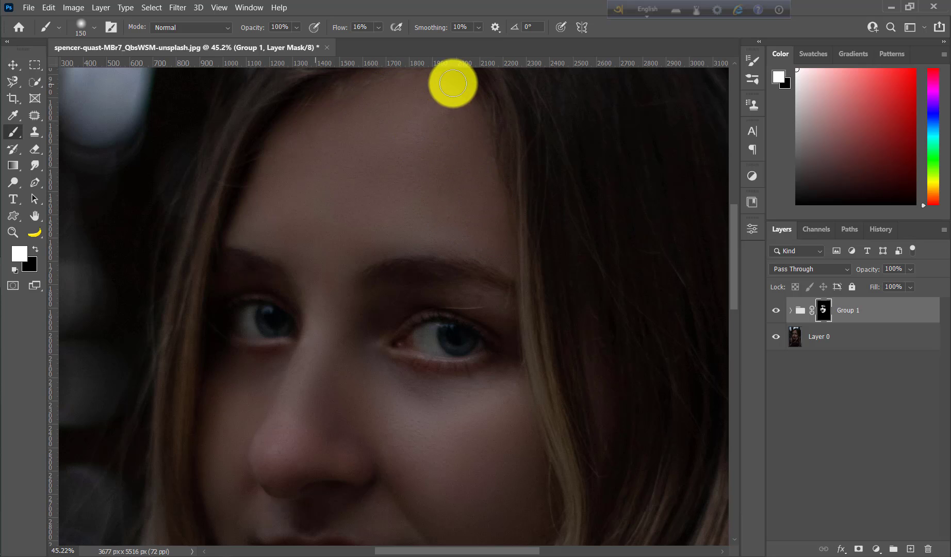
scroll(394, 155, "down", 2)
scroll(449, 181, "down", 2)
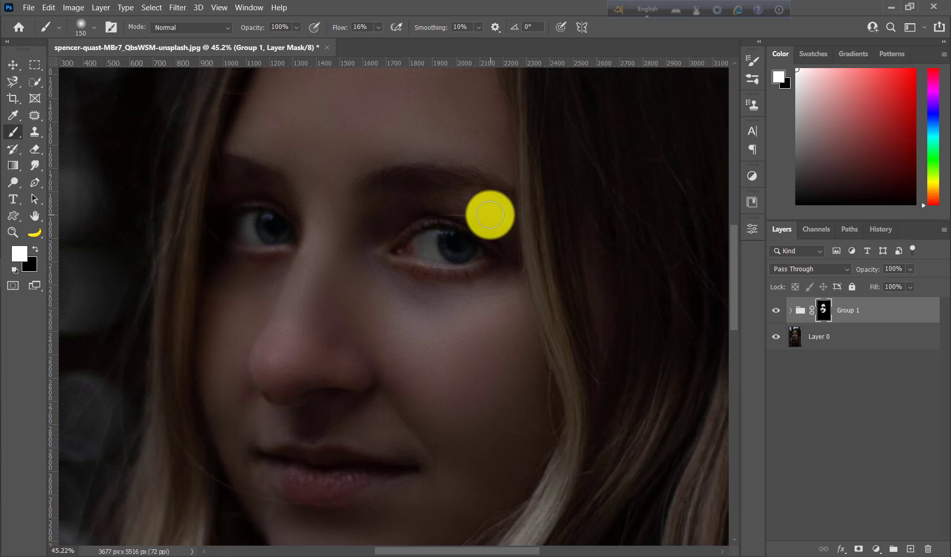
mouse_move(489, 217)
left_mouse_down()
mouse_move(437, 199)
mouse_move(499, 204)
mouse_move(520, 220)
mouse_move(423, 207)
mouse_move(475, 170)
mouse_move(443, 125)
left_mouse_up()
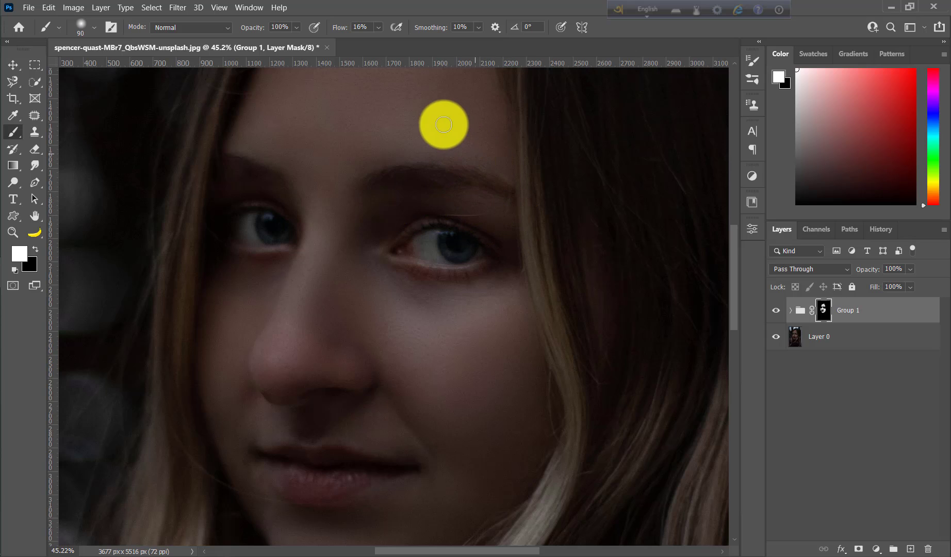
mouse_move(484, 156)
left_mouse_down()
mouse_move(265, 155)
mouse_move(284, 119)
mouse_move(368, 240)
mouse_move(474, 250)
mouse_move(510, 234)
mouse_move(499, 274)
left_mouse_up()
scroll(367, 240, "down", 2)
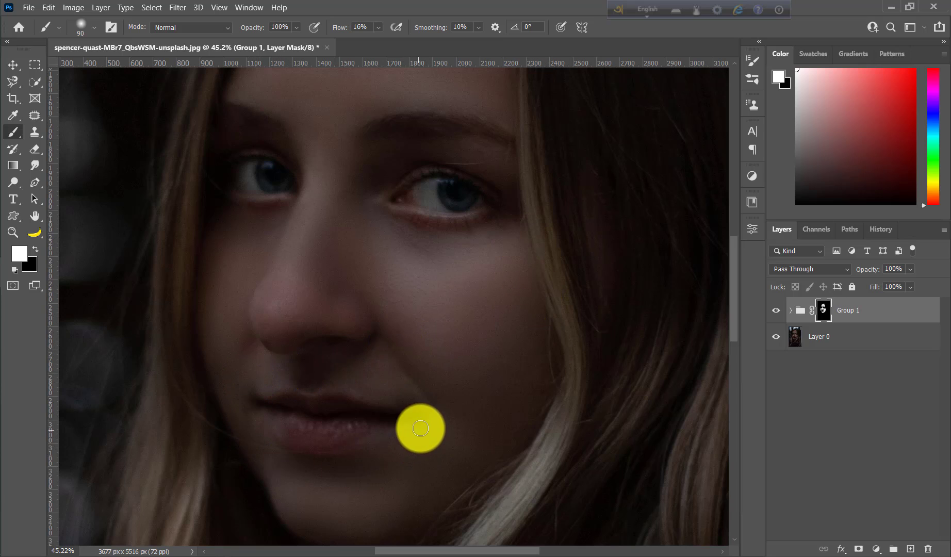
scroll(420, 427, "up", 2)
Zoom out and merge Group 1 with the original photo into one layer.
left_click(13, 232)
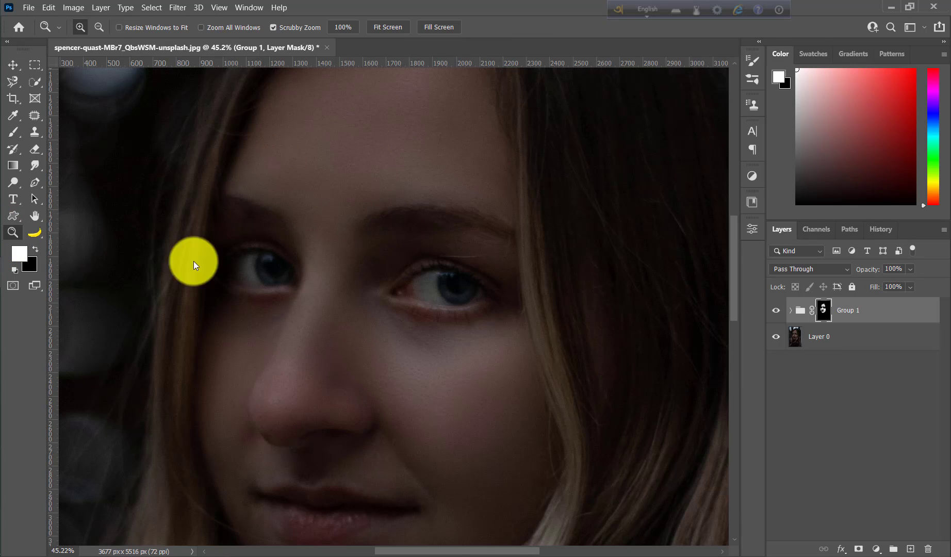
scroll(472, 251, "down", 2)
scroll(472, 252, "down", 2)
scroll(479, 264, "down", 2)
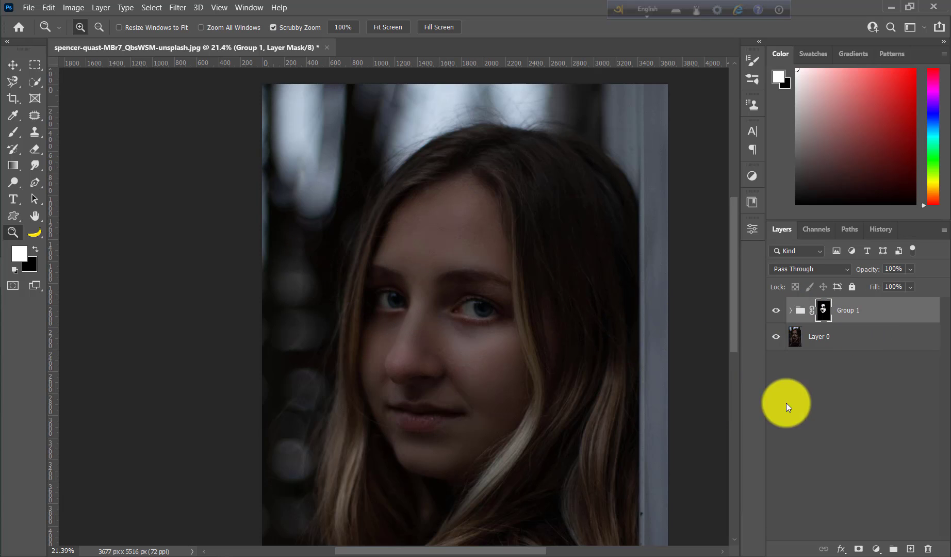
right_click(855, 342)
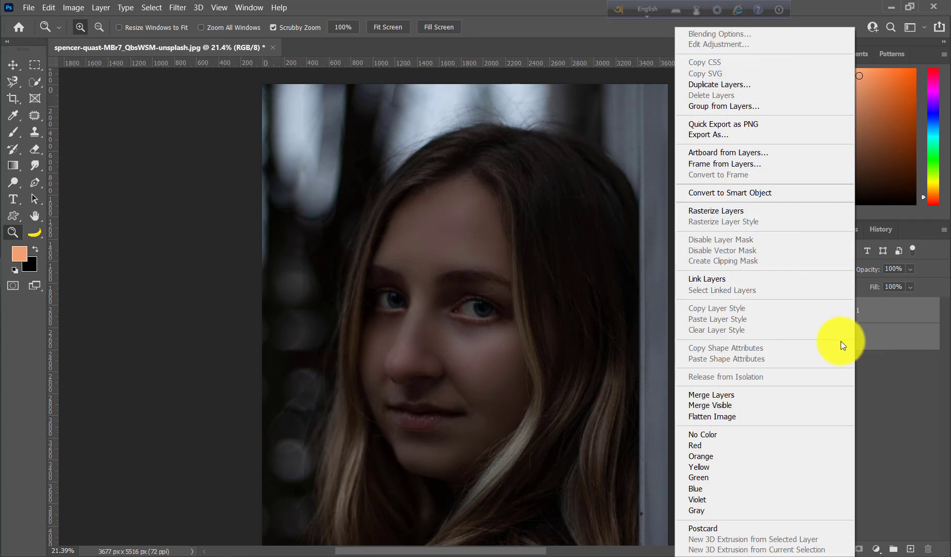
left_click(729, 395)
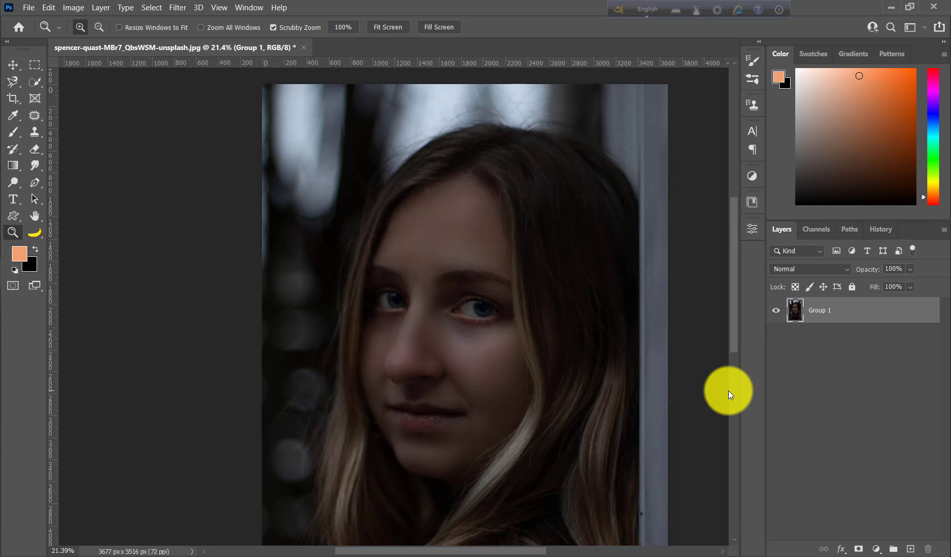
mouse_move(563, 304)
left_mouse_down()
mouse_move(516, 272)
mouse_move(472, 325)
mouse_move(461, 316)
left_mouse_up()
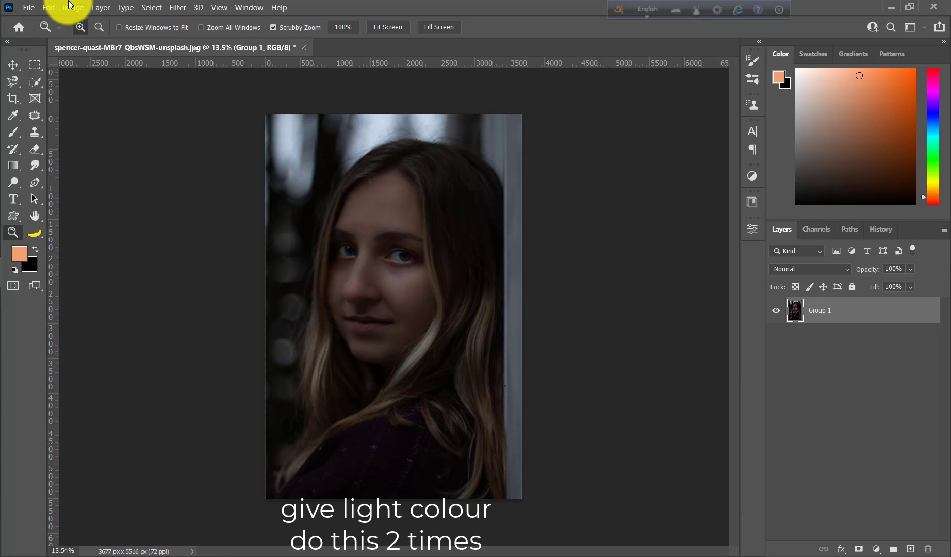
Apply Brightness/Contrast with brightness 104 and contrast -6.
left_click(71, 5)
mouse_move(93, 38)
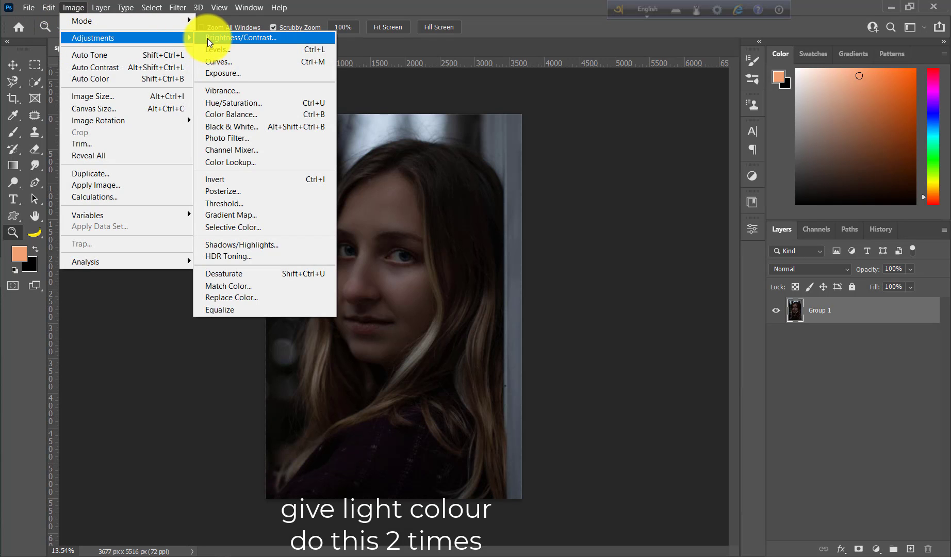
left_click(217, 37)
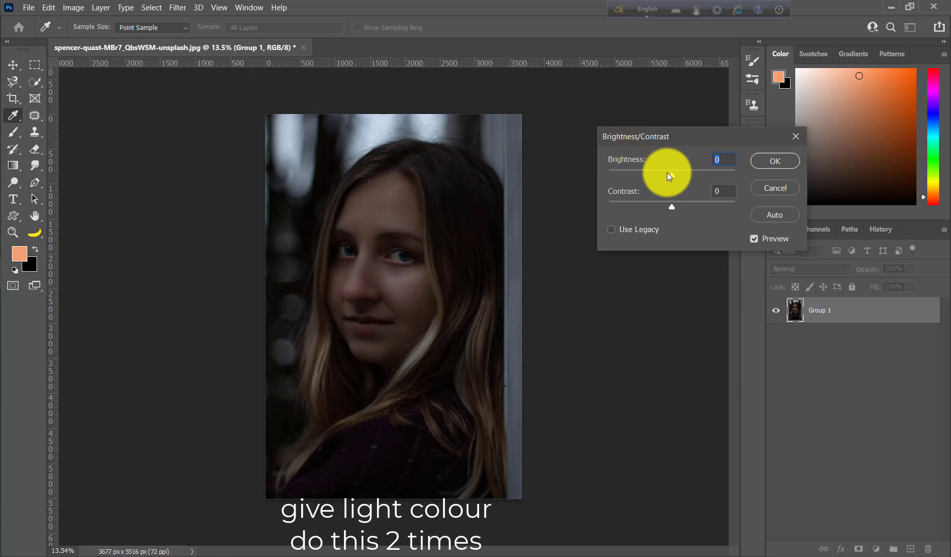
left_click_drag(667, 172, 716, 176)
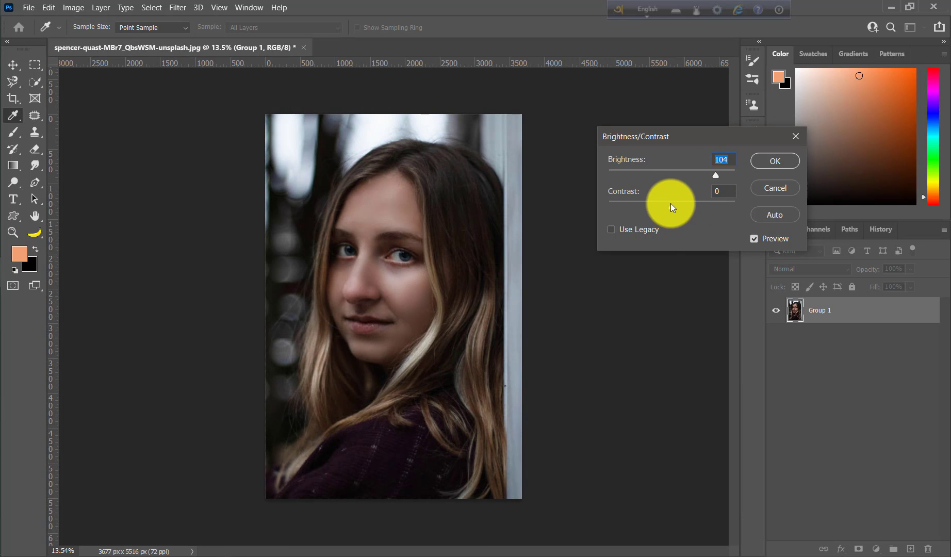
mouse_move(671, 204)
left_mouse_down()
mouse_move(662, 204)
mouse_move(687, 204)
mouse_move(667, 208)
left_mouse_up()
key("z")
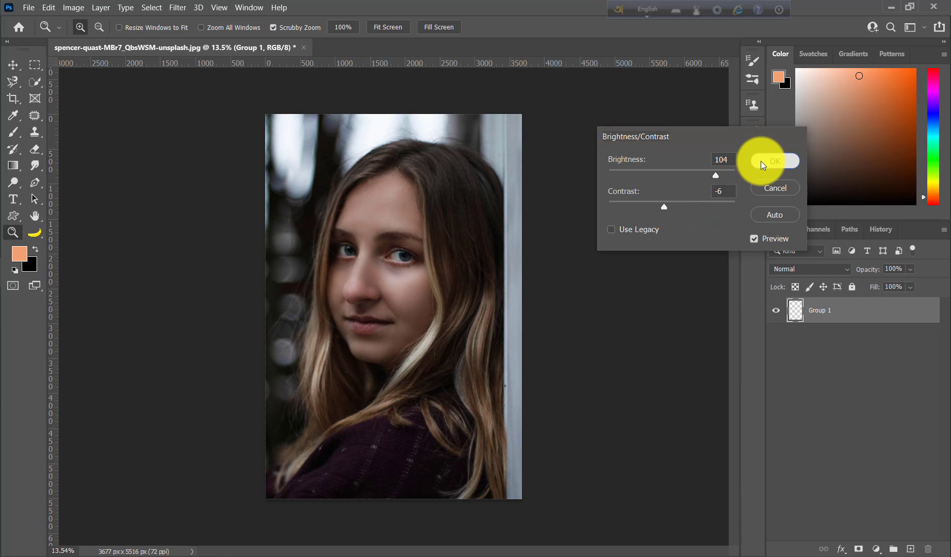
left_click(763, 161)
Apply a second Brightness/Contrast of about 61 brightness and -12 contrast, then zoom into the face.
left_click(72, 14)
mouse_move(92, 37)
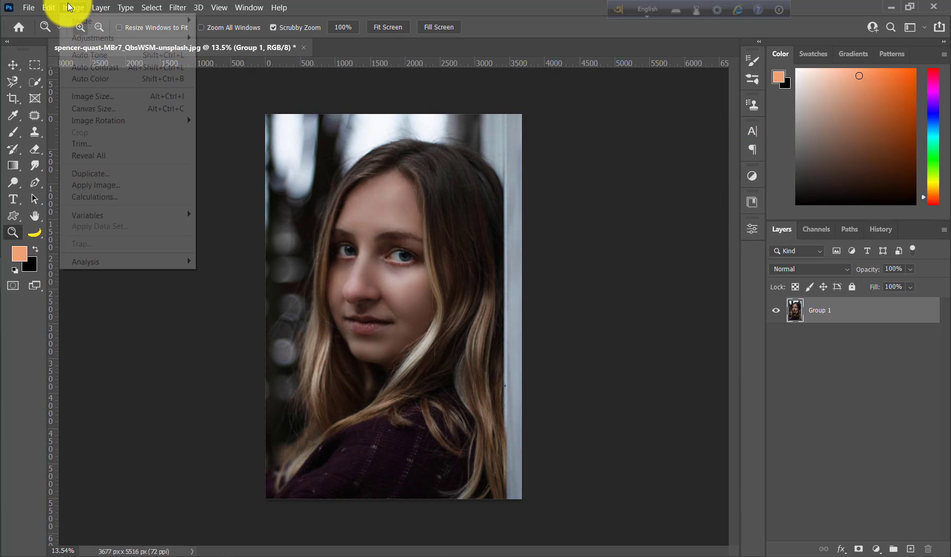
left_click(240, 37)
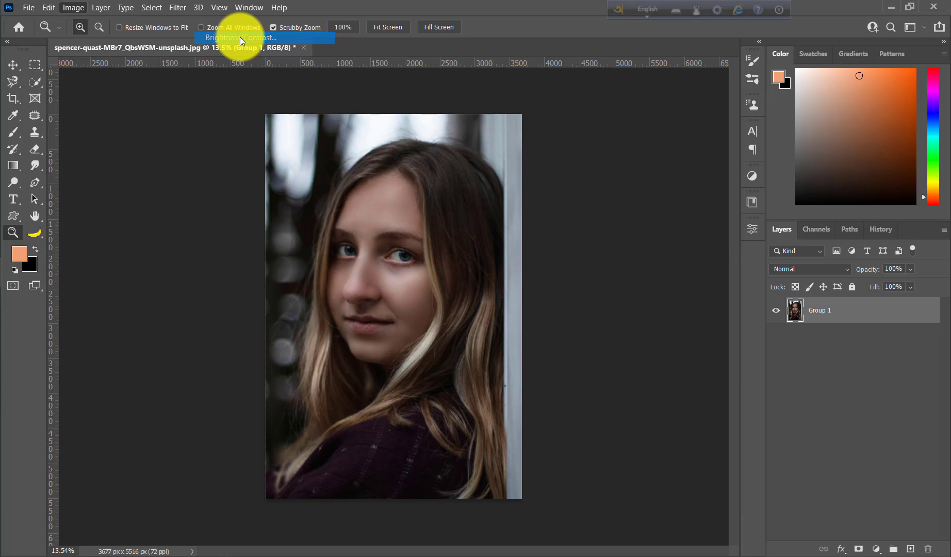
mouse_move(670, 170)
left_mouse_down()
mouse_move(687, 171)
mouse_move(657, 204)
left_mouse_up()
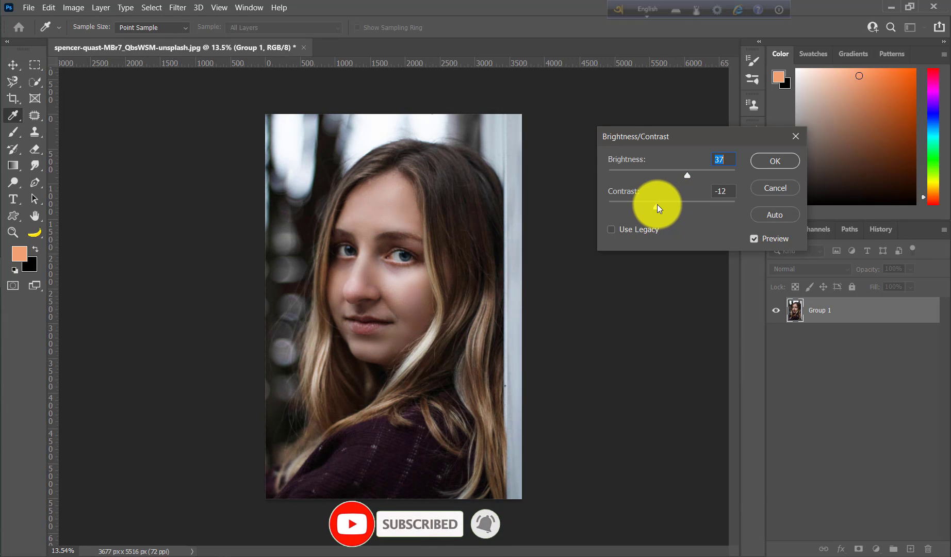
left_click(696, 170)
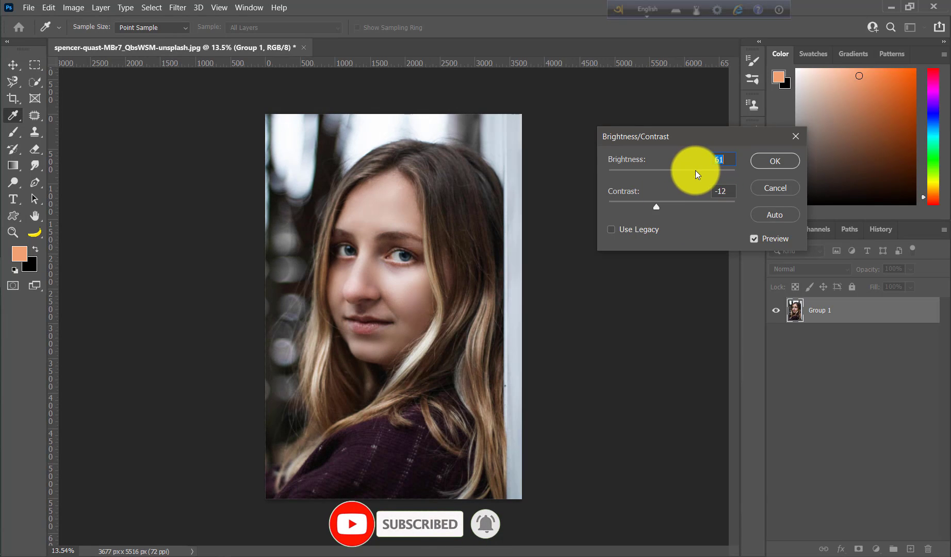
left_click(759, 161)
key("z")
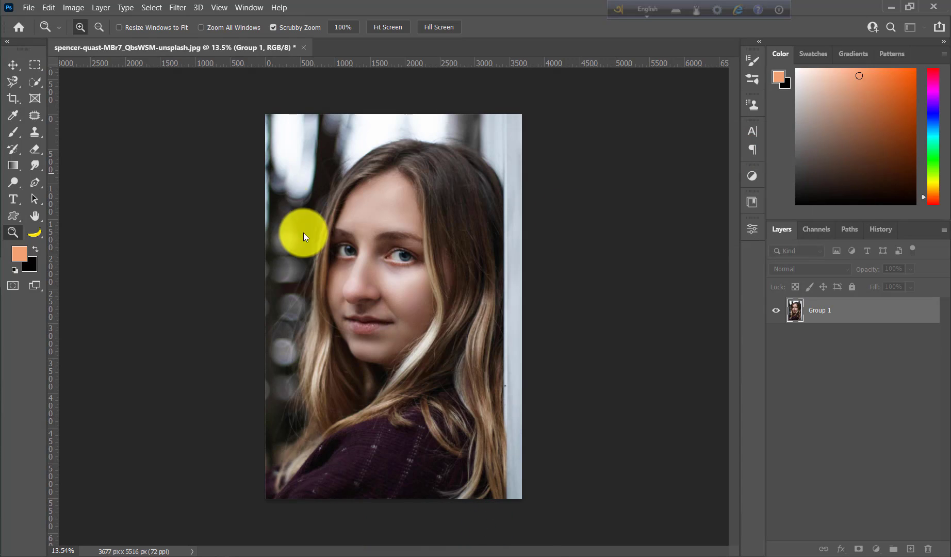
mouse_move(383, 246)
left_mouse_down()
mouse_move(425, 301)
mouse_move(394, 270)
left_mouse_up()
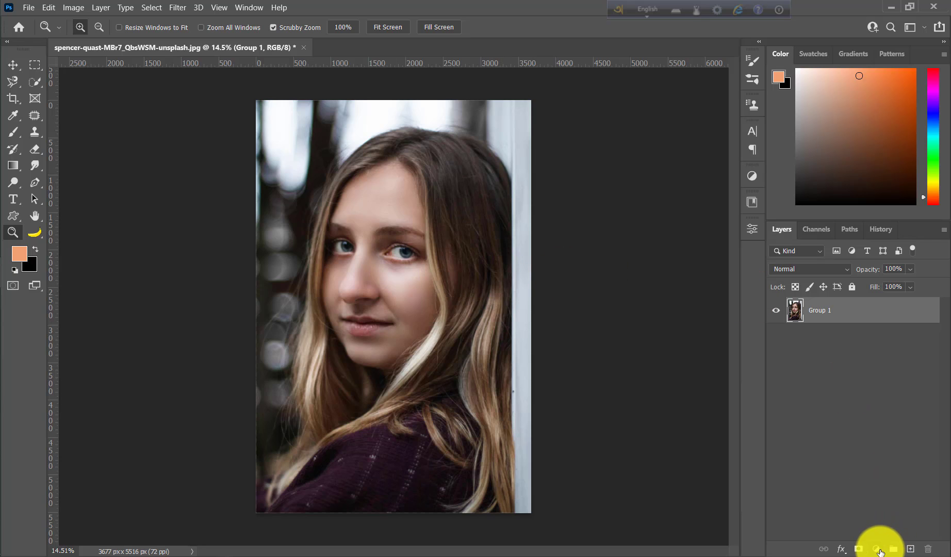
Add a Color Balance layer with midtones cyan-red +24, magenta-green +11, yellow-blue -19.
left_click(876, 548)
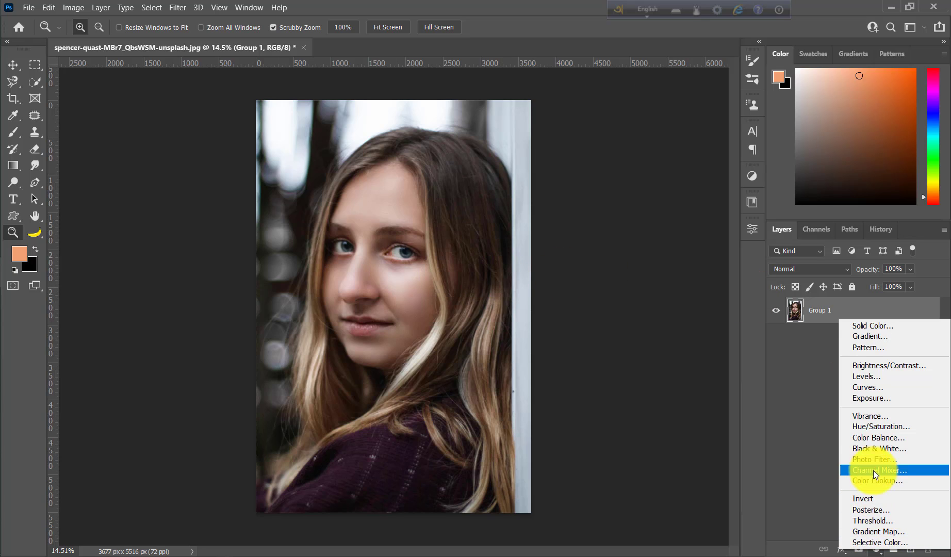
left_click(878, 437)
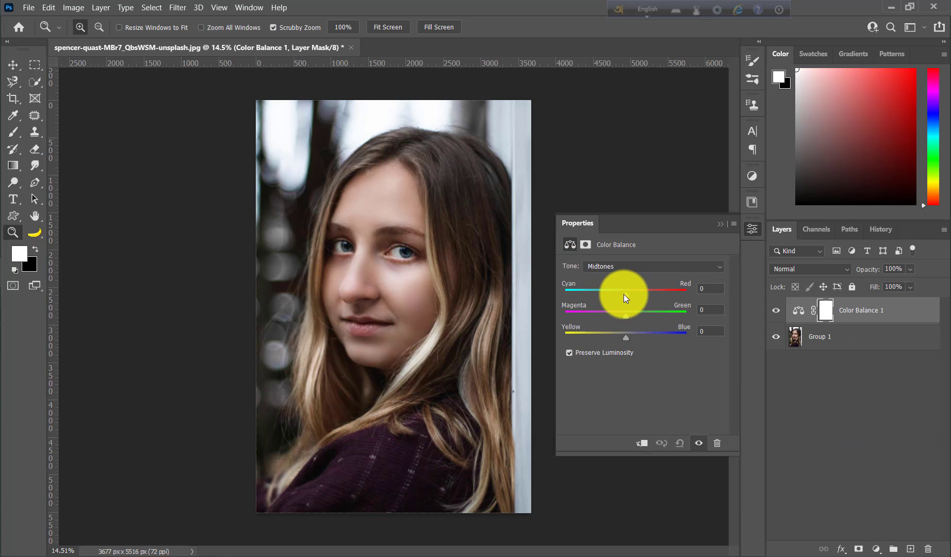
left_click_drag(623, 293, 641, 295)
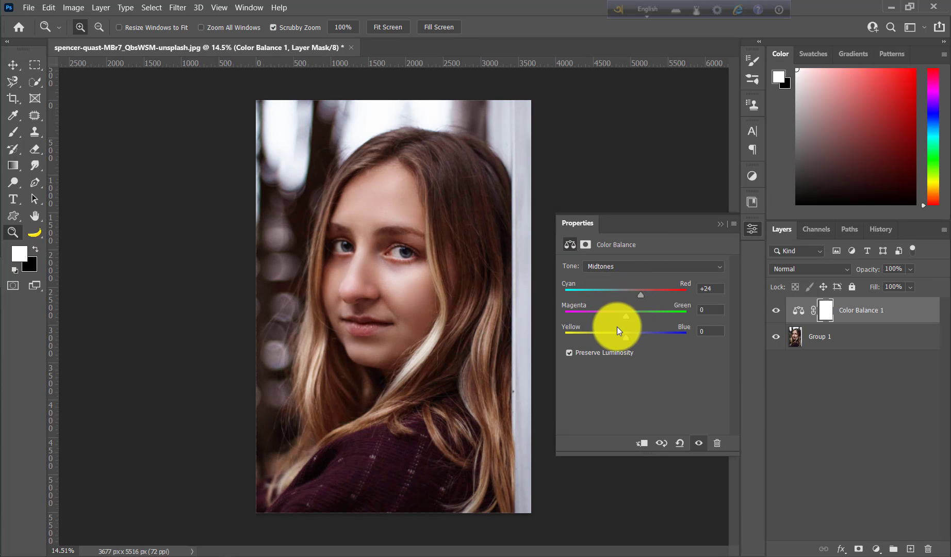
mouse_move(625, 337)
left_mouse_down()
mouse_move(609, 334)
mouse_move(632, 310)
left_mouse_up()
left_click(719, 224)
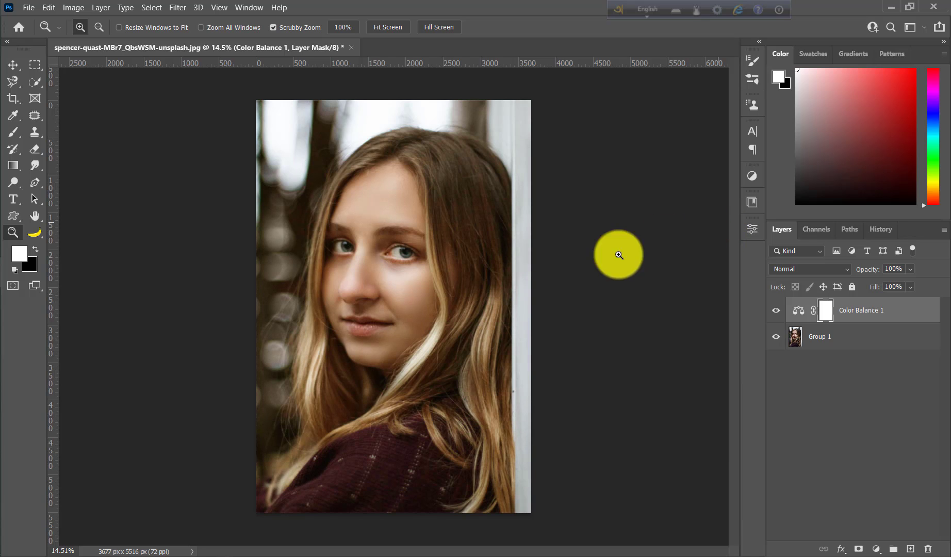
left_click(435, 307)
left_click_drag(453, 327, 433, 290)
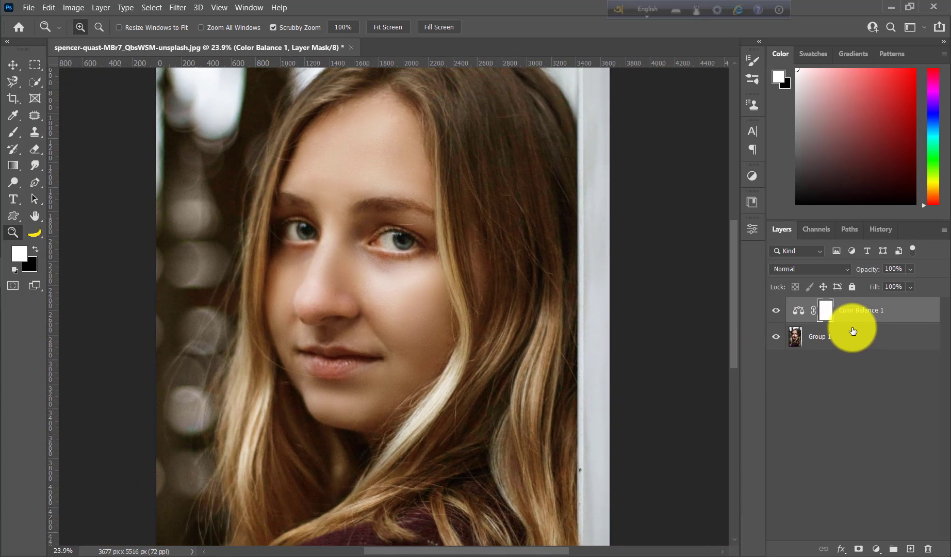
Merge the Color Balance layer into the portrait and bring up the History panel.
right_click(853, 331)
left_click(743, 392)
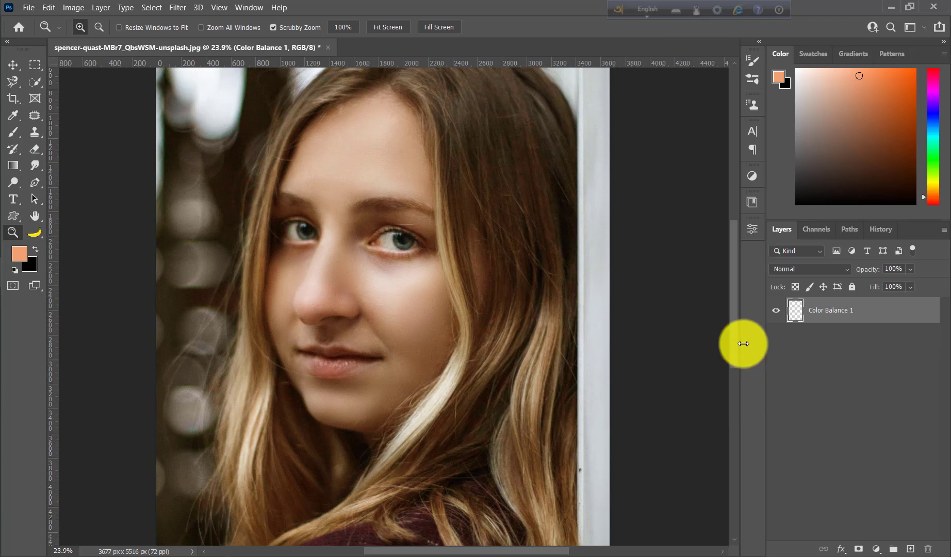
left_click(880, 229)
scroll(822, 361, "up", 2)
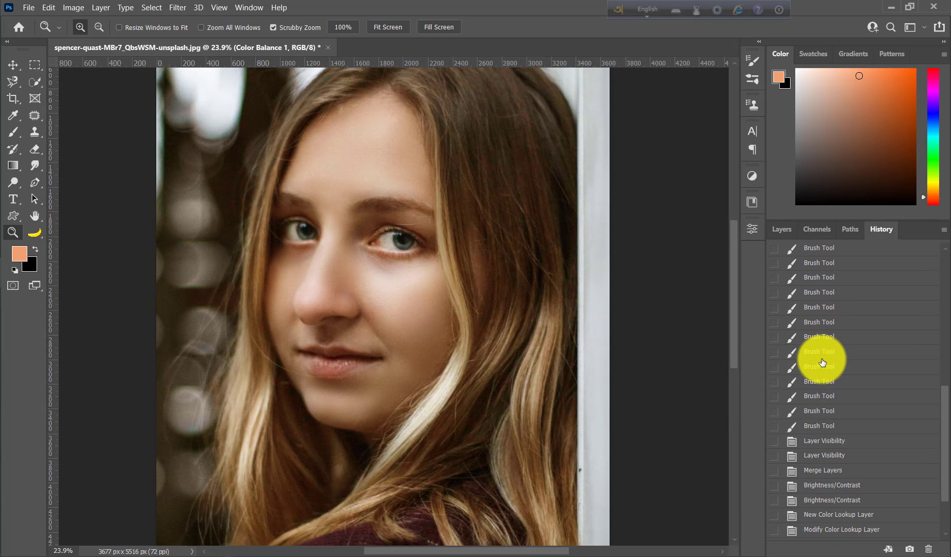
scroll(821, 361, "up", 3)
scroll(822, 362, "up", 5)
scroll(822, 362, "up", 4)
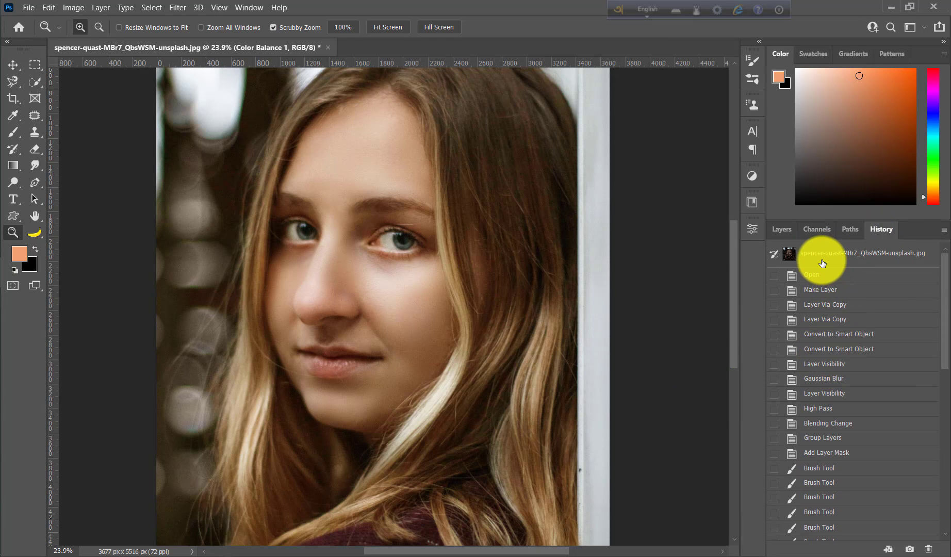
Show the original snapshot as before, then the final Merge Layers state as after.
left_click(822, 263)
scroll(921, 374, "down", 5)
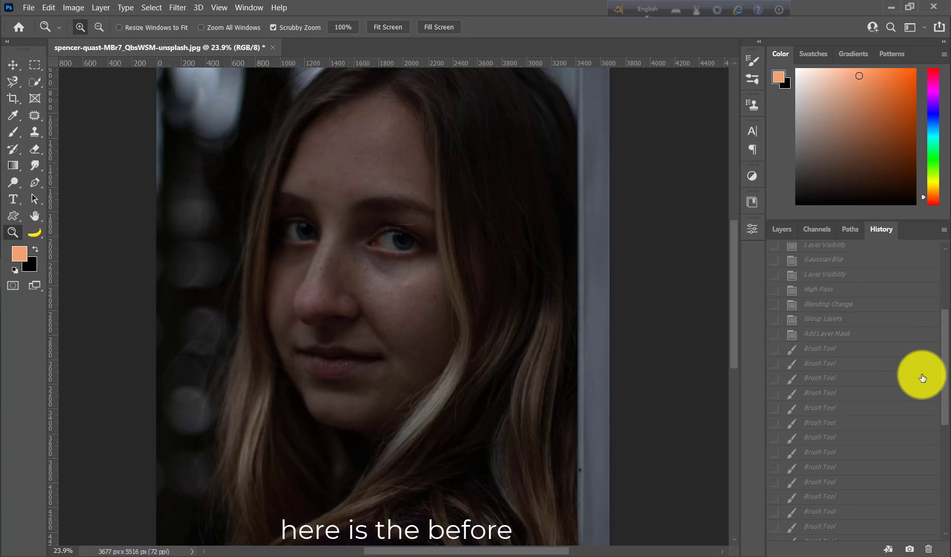
scroll(920, 376, "down", 5)
scroll(921, 376, "down", 5)
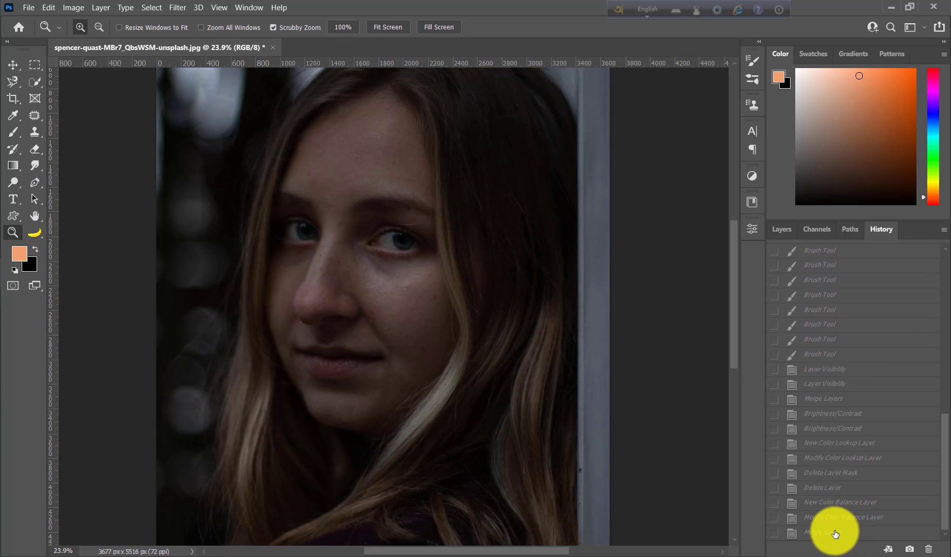
left_click(835, 533)
left_click_drag(310, 263, 328, 287)
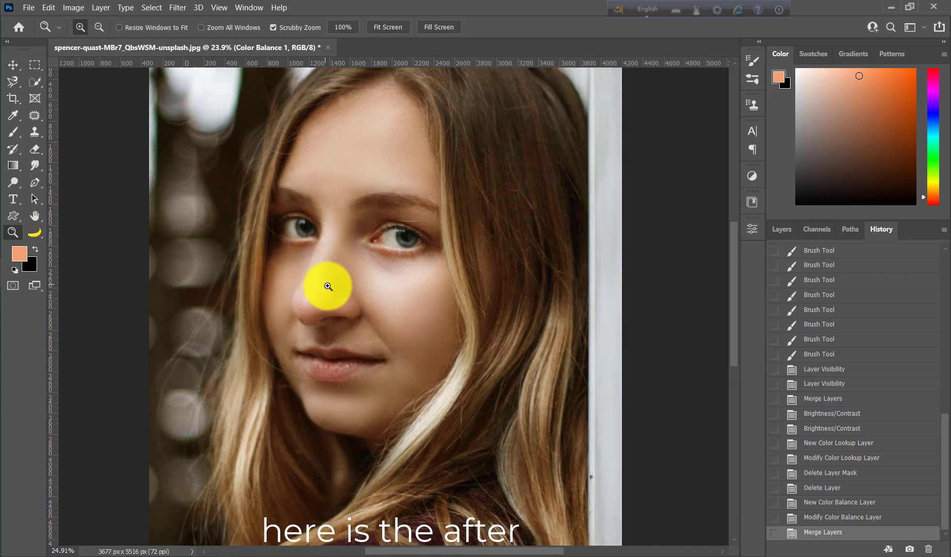